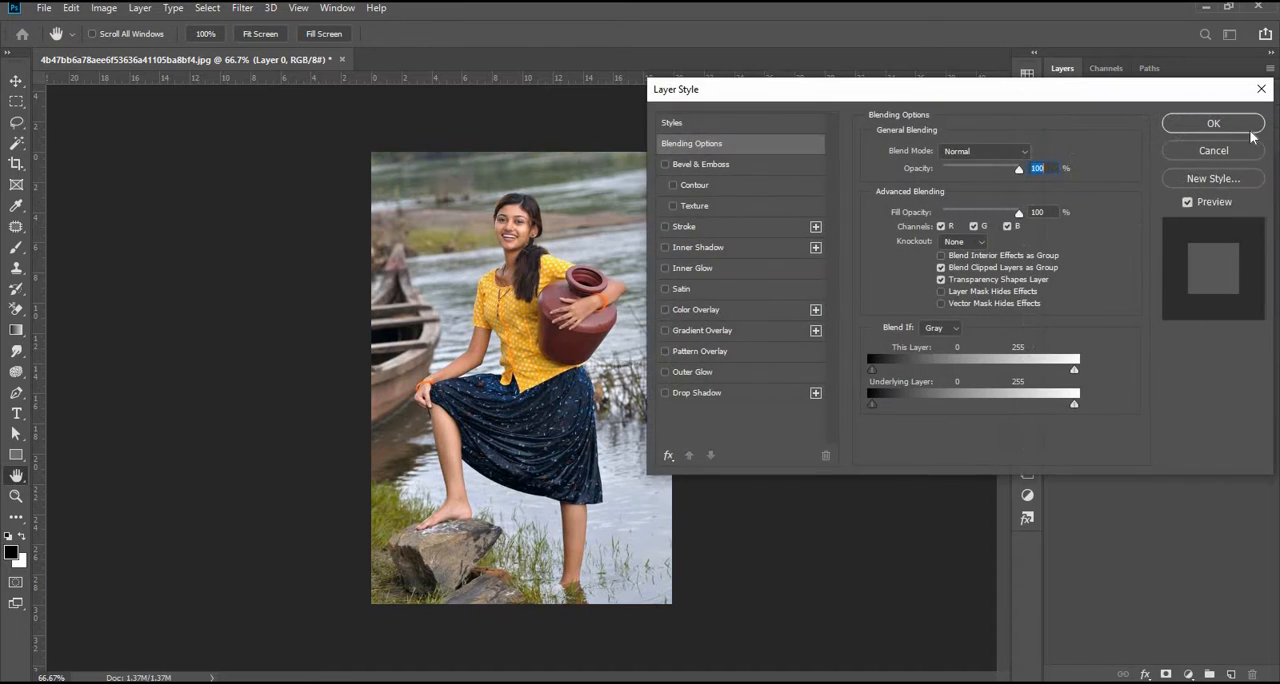
# Step: Close the layer style settings without changes and rename Layer 0 as ORIGINAL
pyautogui.press('Escape')
pyautogui.press('v')
pyautogui.doubleClick(1110, 170)
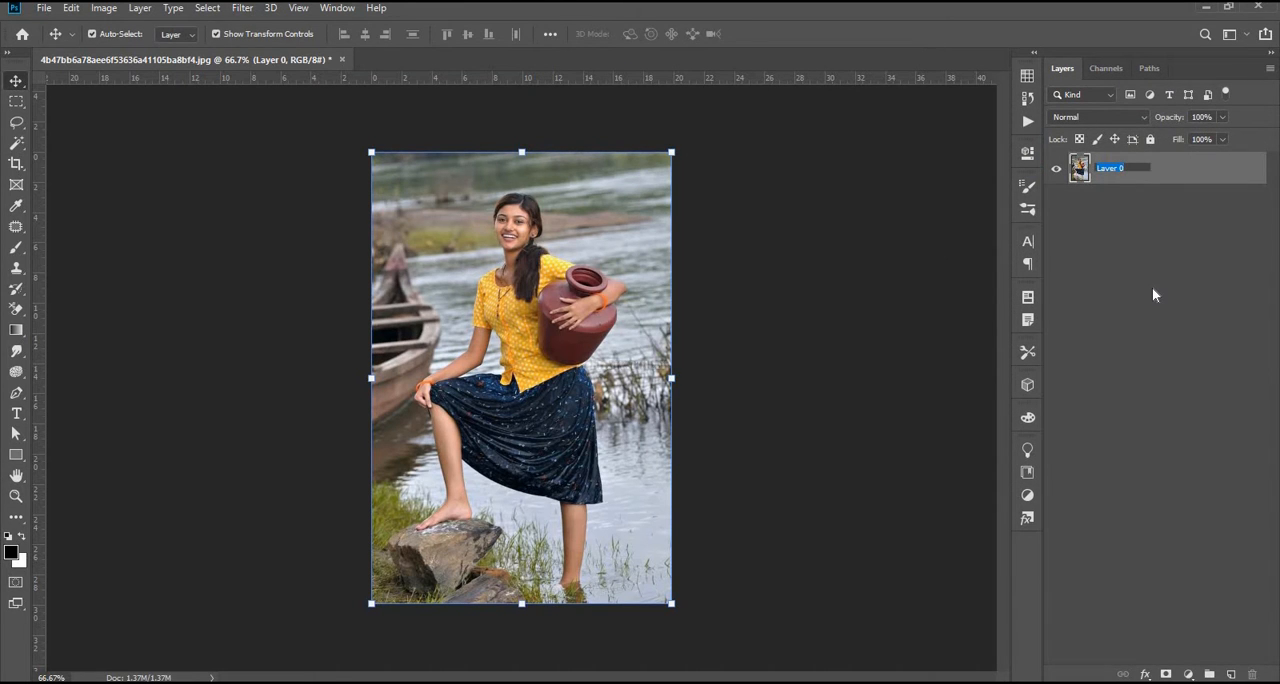
pyautogui.write('ORIGINAL')
pyautogui.click(1149, 288)
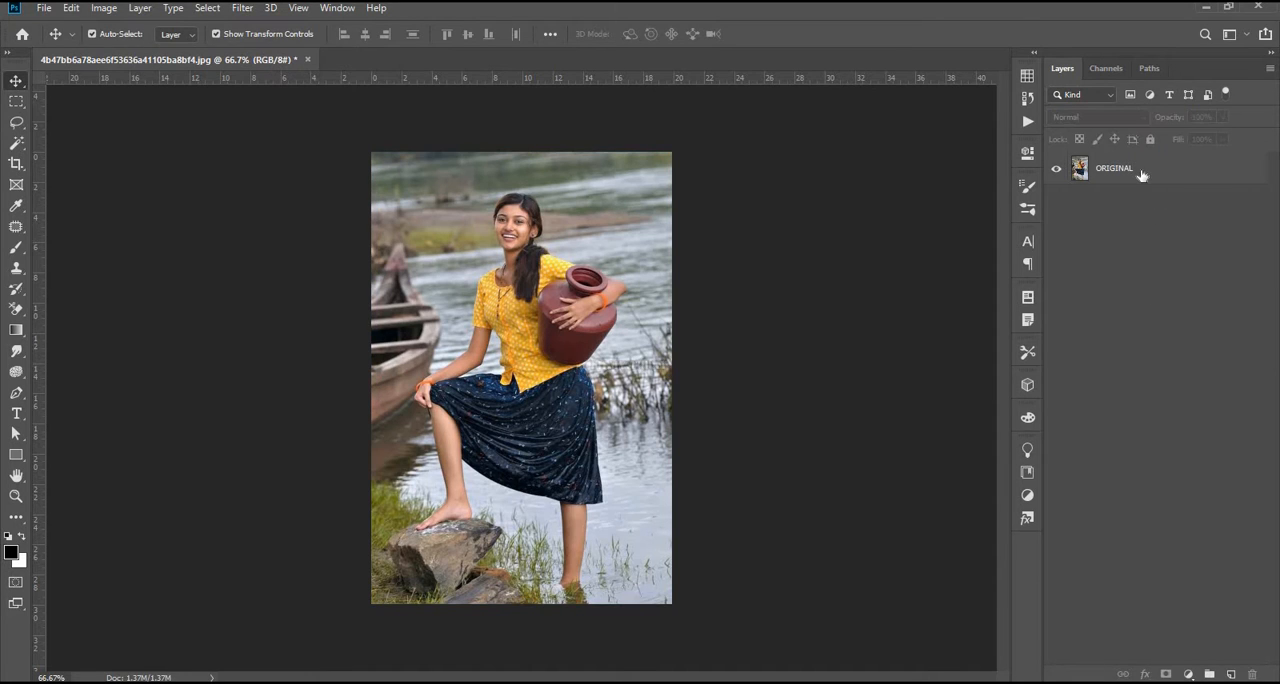
# Step: Duplicate the ORIGINAL layer and name the copy EDIT
pyautogui.click(1142, 175)
pyautogui.hotkey('ctrl', 'j')
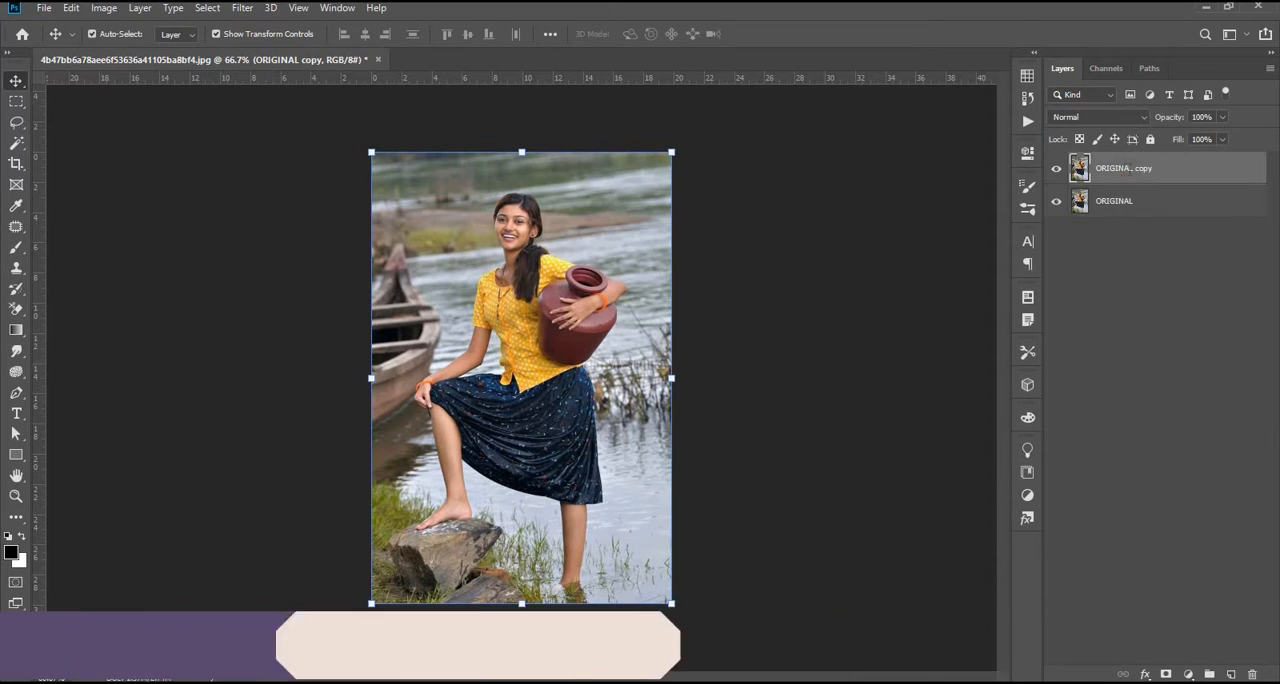
pyautogui.doubleClick(1124, 169)
pyautogui.write('EDIT')
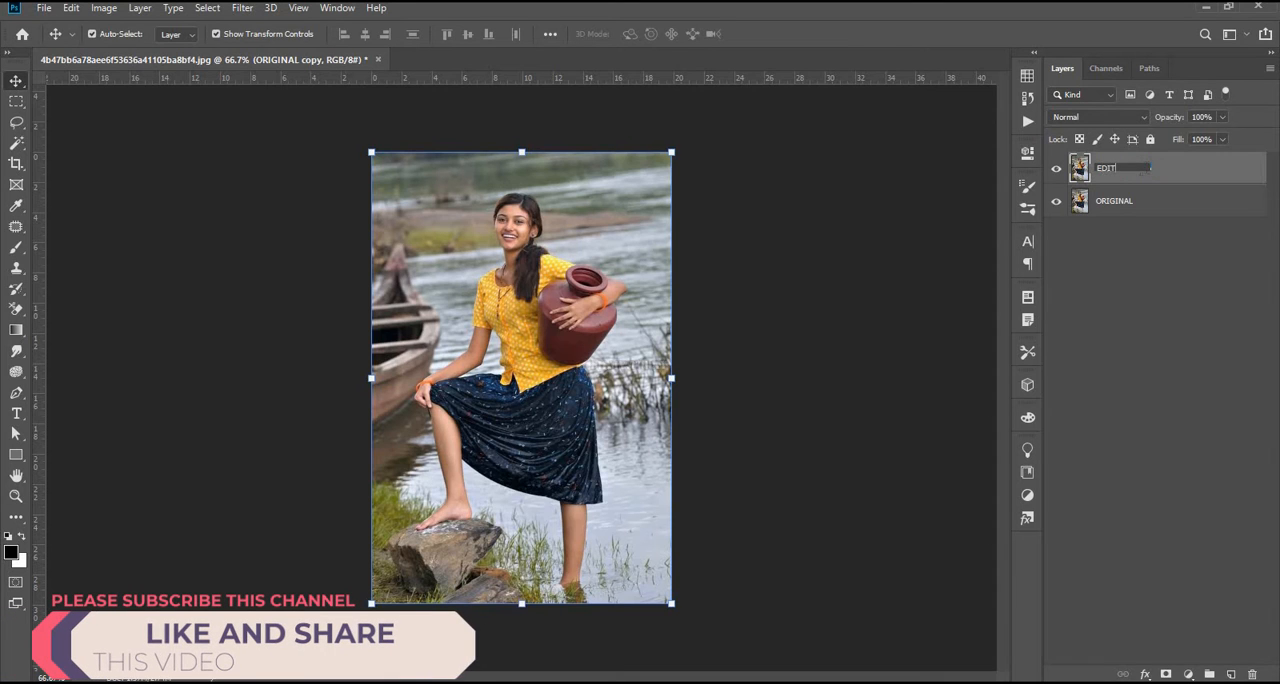
pyautogui.press('Return')
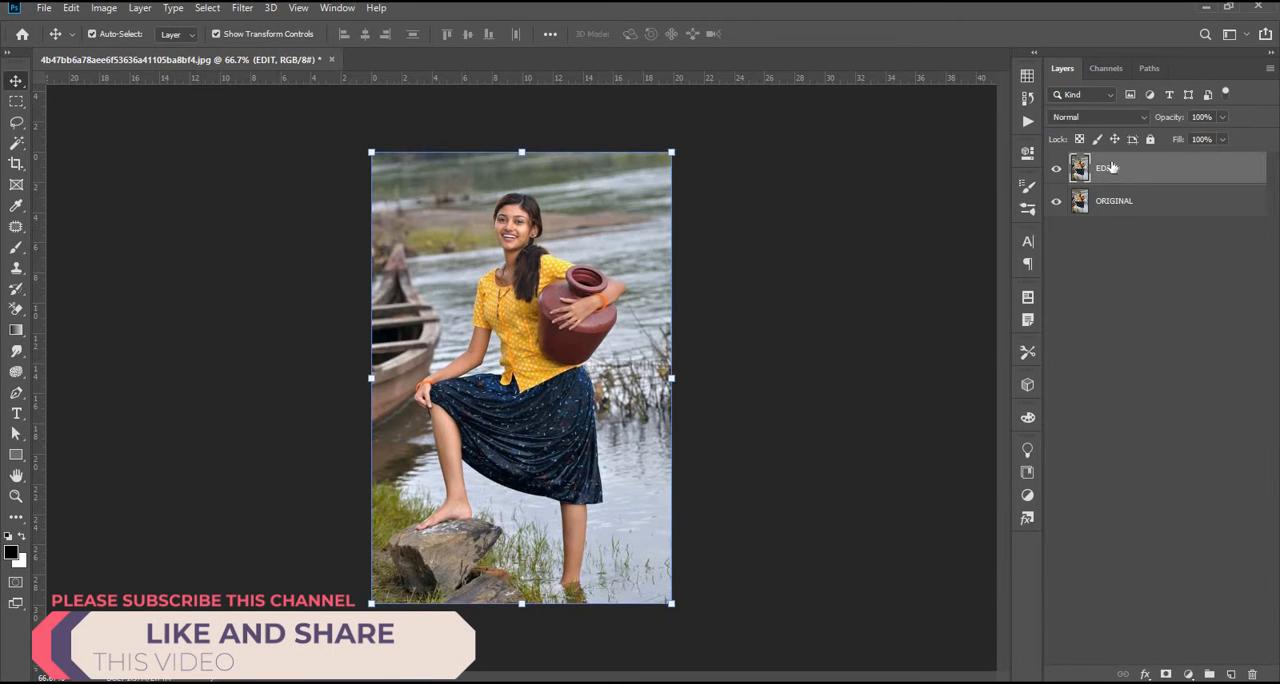
# Step: Convert the EDIT layer to a smart object and hide the ORIGINAL layer
pyautogui.rightClick(1113, 175)
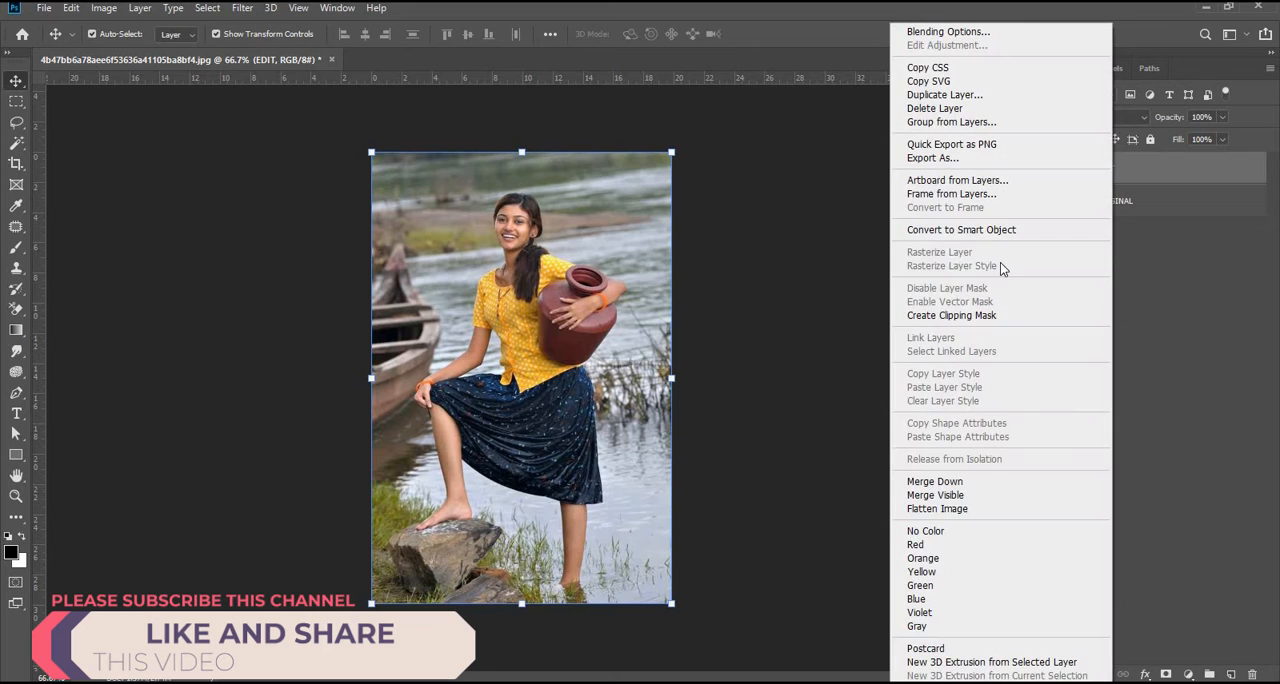
pyautogui.click(1110, 265)
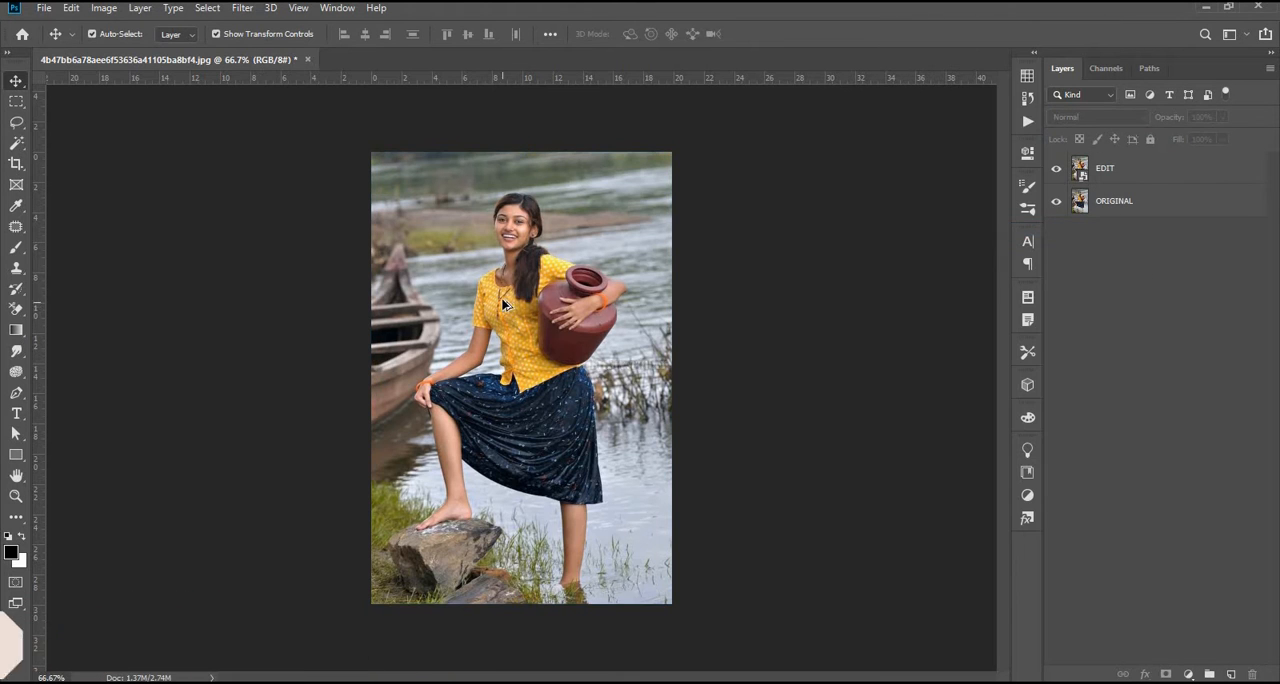
pyautogui.scroll(5, 511, 315)
pyautogui.scroll(2, 601, 276)
pyautogui.scroll(-1, 620, 263)
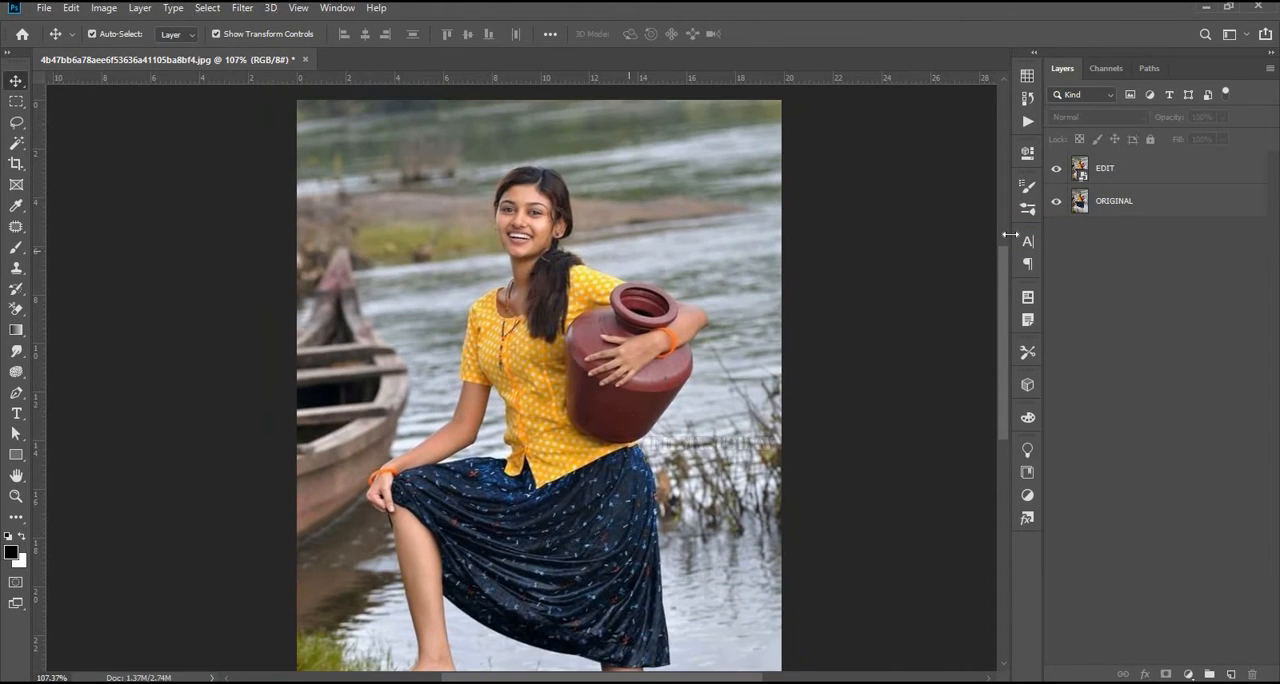
pyautogui.click(1056, 201)
# Step: Open the EDIT layer in the Camera Raw Filter and set Temperature to +15 and Tint to -30
pyautogui.click(1121, 177)
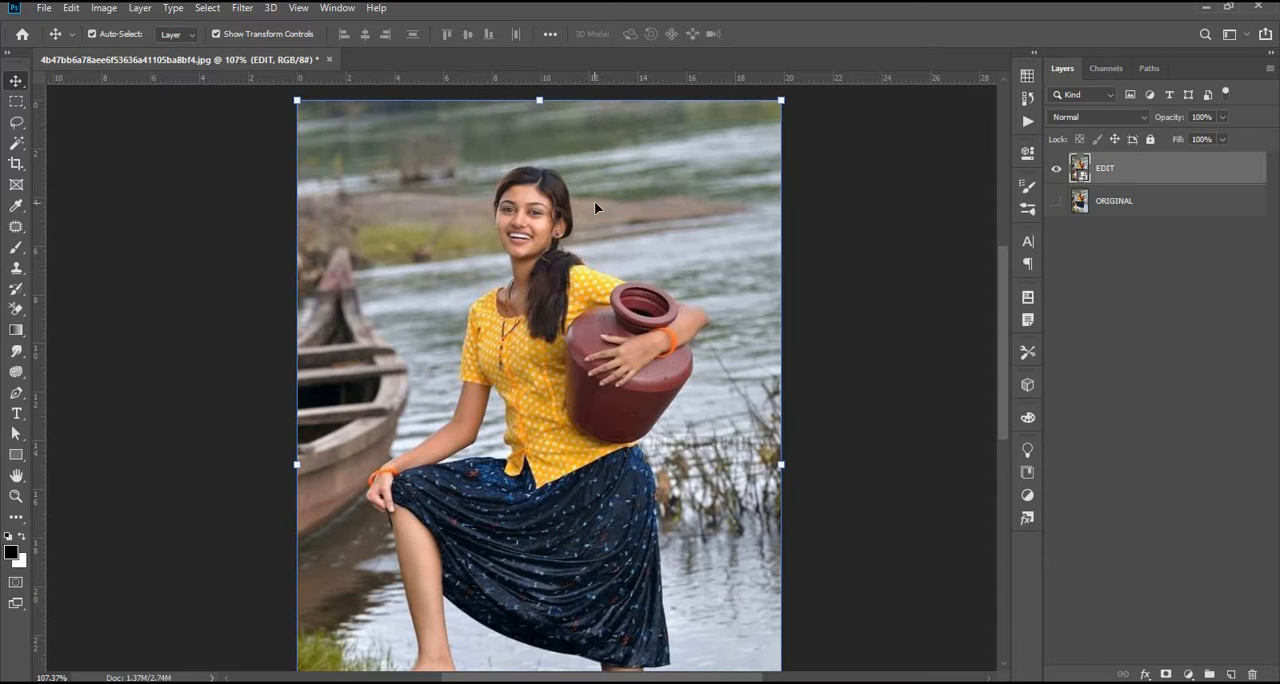
pyautogui.click(242, 8)
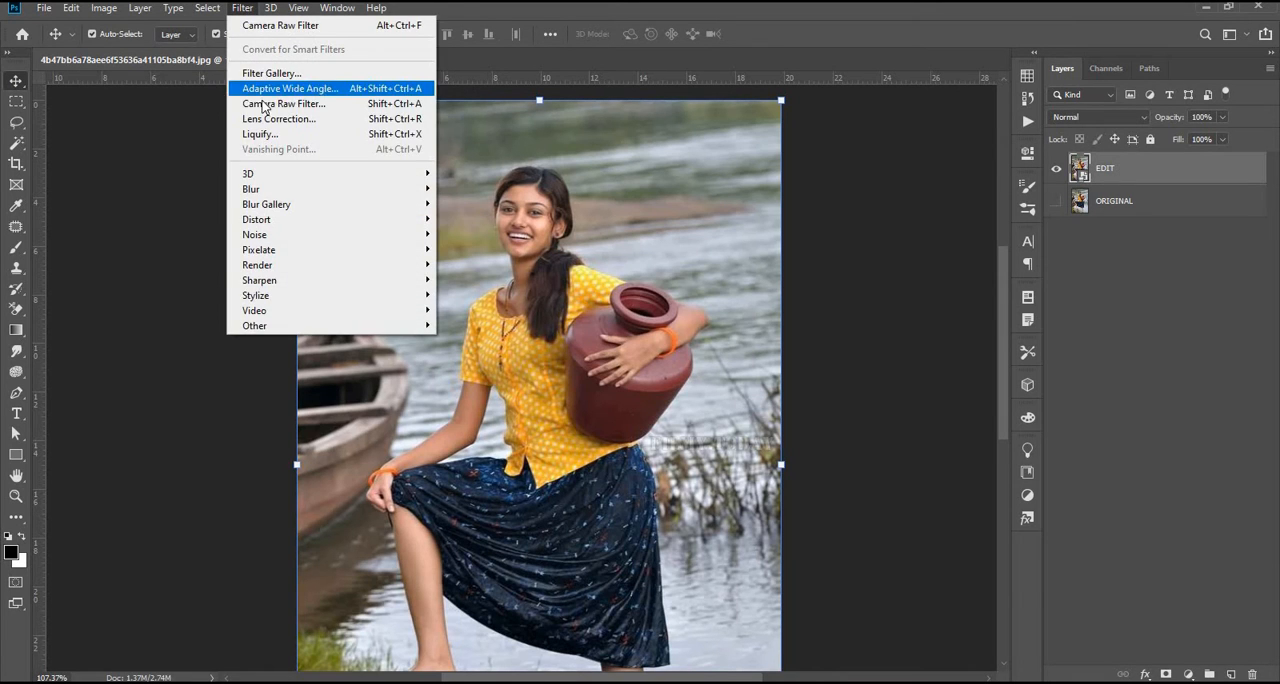
pyautogui.press('Escape')
pyautogui.hotkey('ctrl', 'shift', 'a')
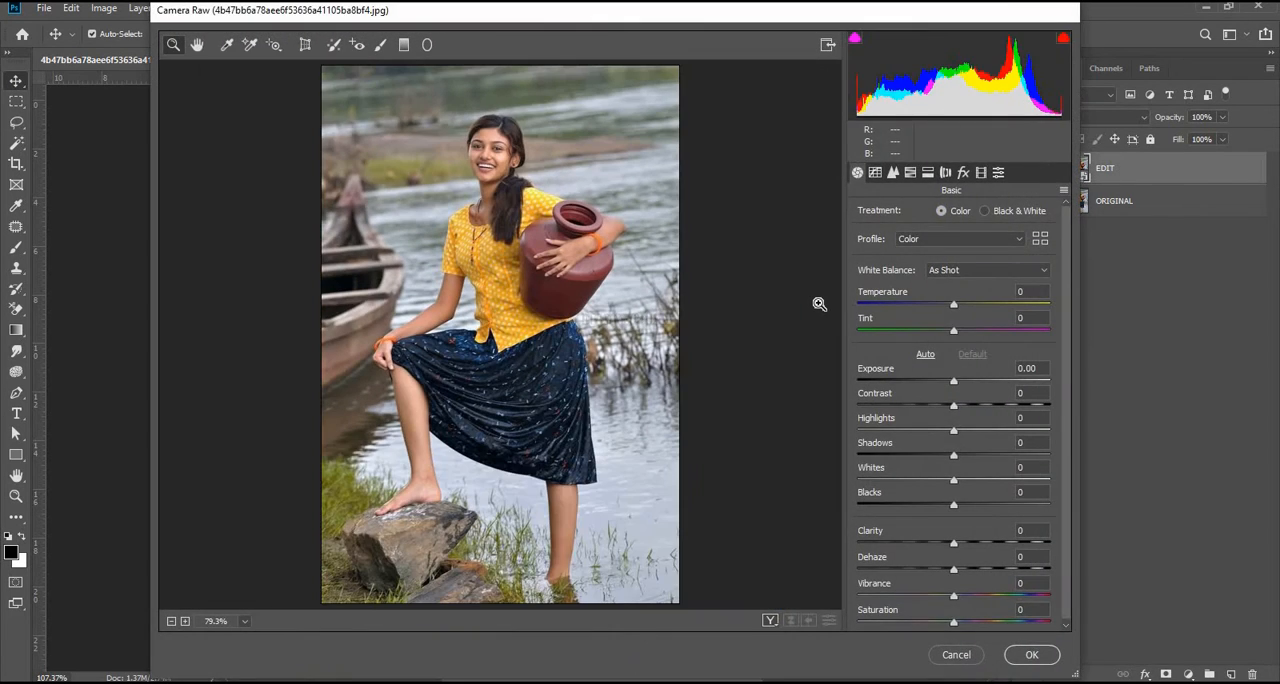
pyautogui.moveTo(954, 306); pyautogui.dragTo(924, 335)
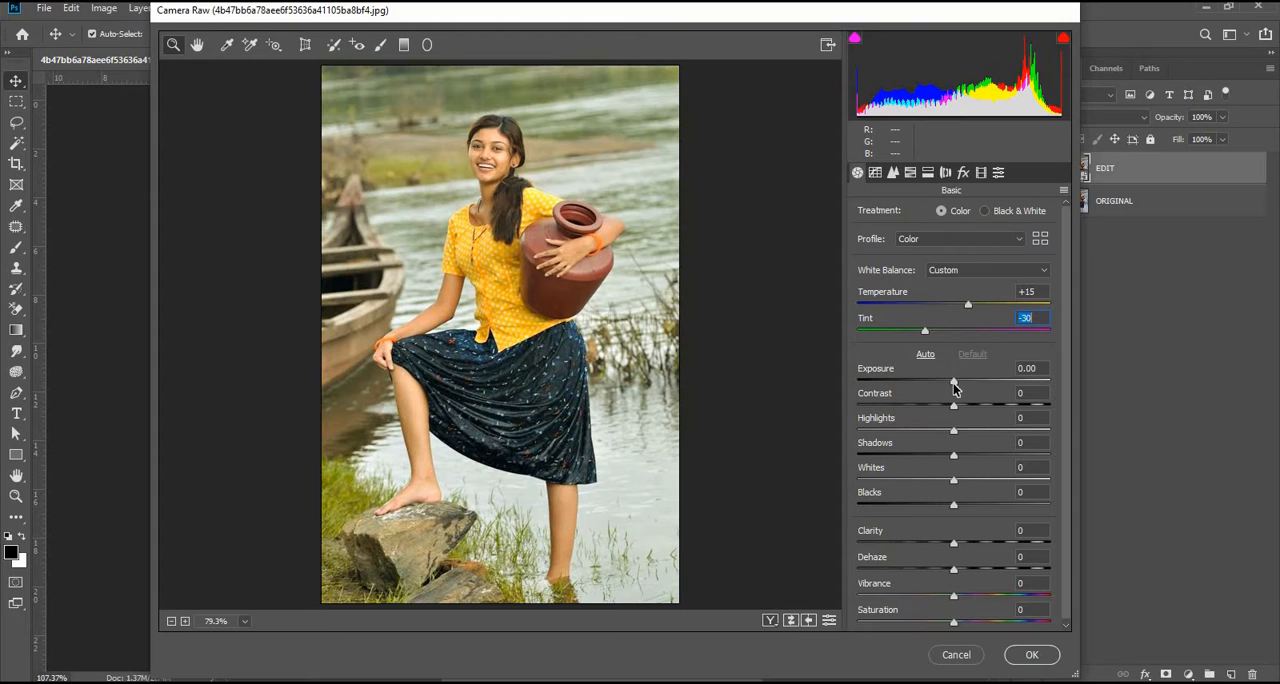
# Step: Set Exposure -0.05, Contrast +12, Highlights +34, Shadows -43, Whites +22, Blacks -23 and Clarity +43, then adjust Vibrance and Saturation
pyautogui.moveTo(963, 385); pyautogui.dragTo(933, 508)
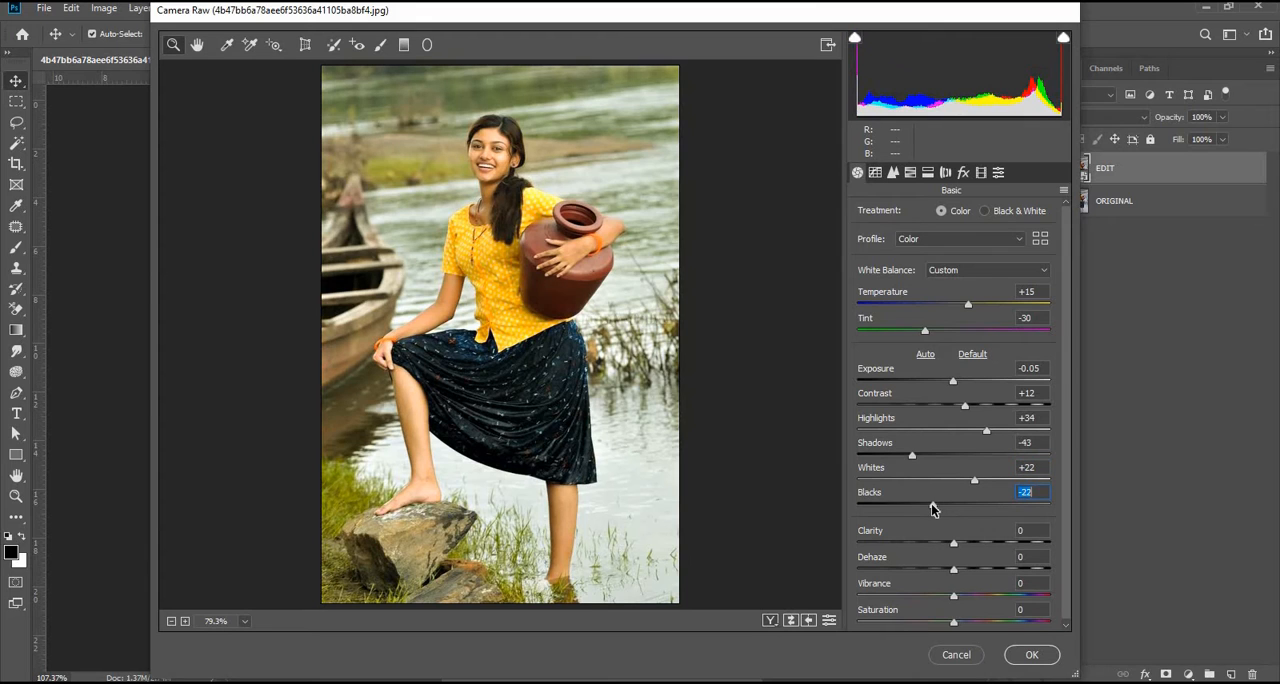
pyautogui.moveTo(970, 547); pyautogui.dragTo(995, 547)
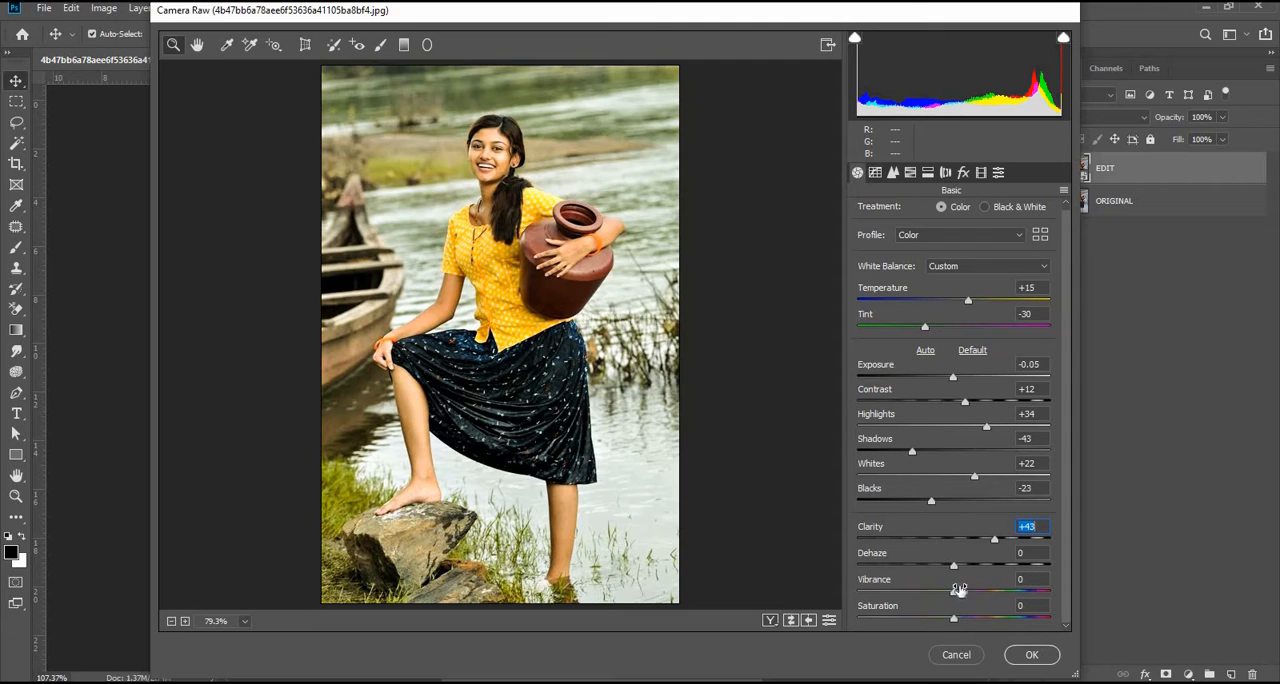
pyautogui.moveTo(956, 594); pyautogui.dragTo(966, 621)
# Step: Set the parametric tone curve to Highlights +3, Lights -12, Darks -14 and Shadows -5, and raise the sharpening Amount and Detail
pyautogui.click(875, 173)
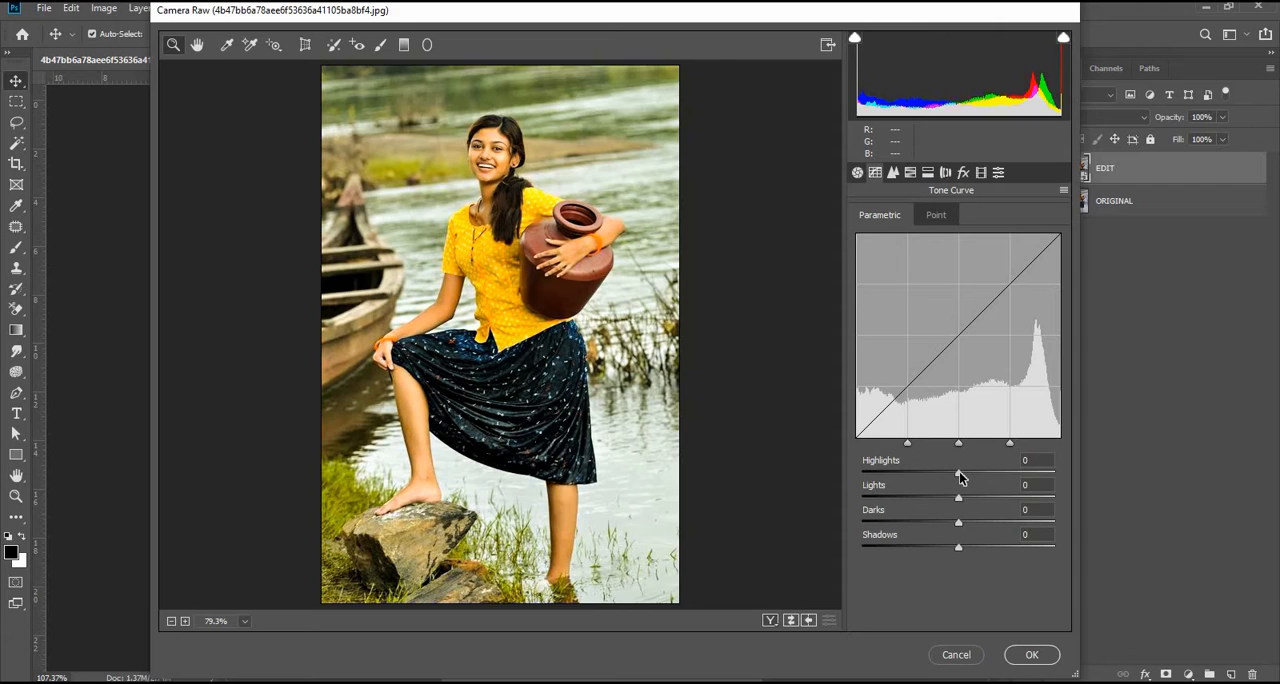
pyautogui.moveTo(960, 478); pyautogui.dragTo(951, 550)
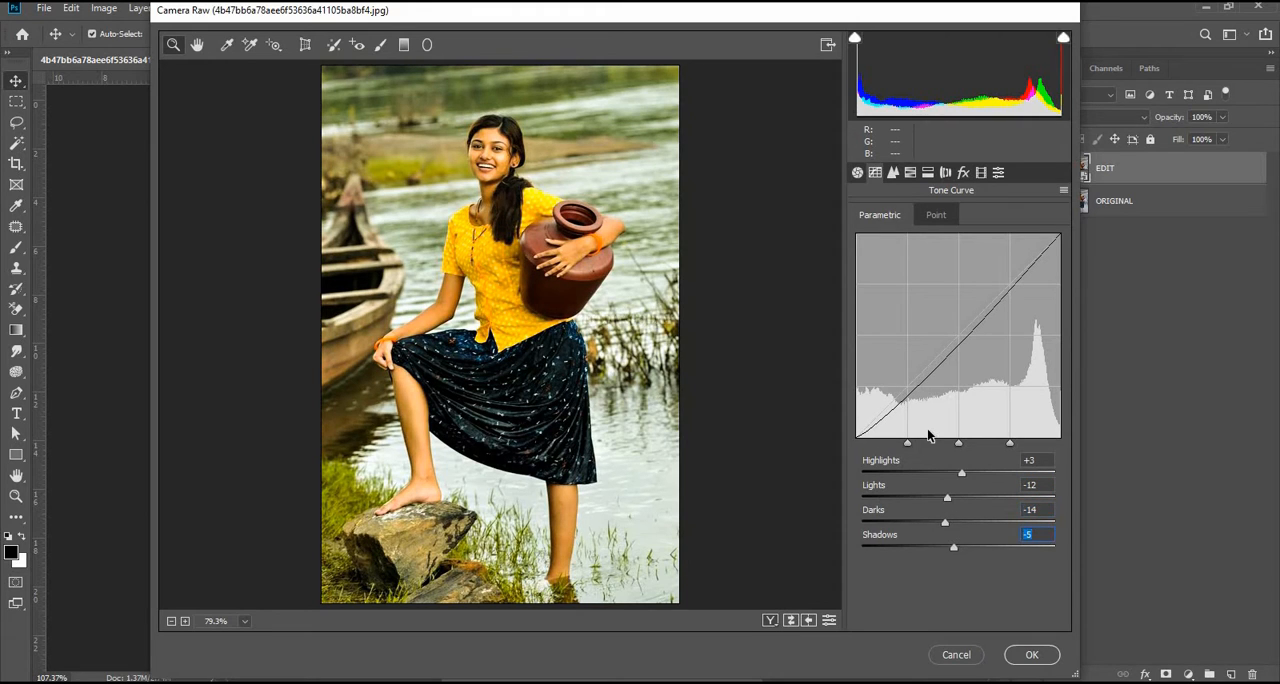
pyautogui.click(893, 174)
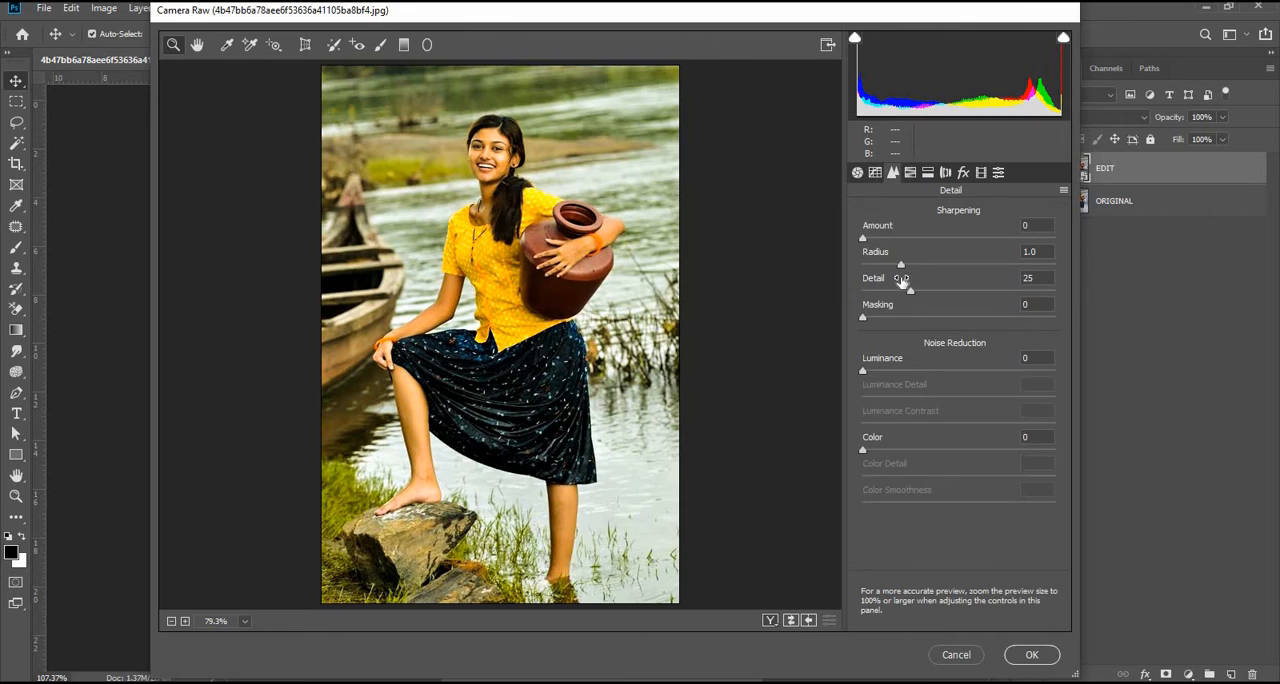
pyautogui.moveTo(866, 241); pyautogui.dragTo(879, 238)
pyautogui.moveTo(905, 292); pyautogui.dragTo(955, 295)
# Step: Shift the HSL hues to Reds -14, Oranges -12, Yellows +13 and Greens +25
pyautogui.click(912, 176)
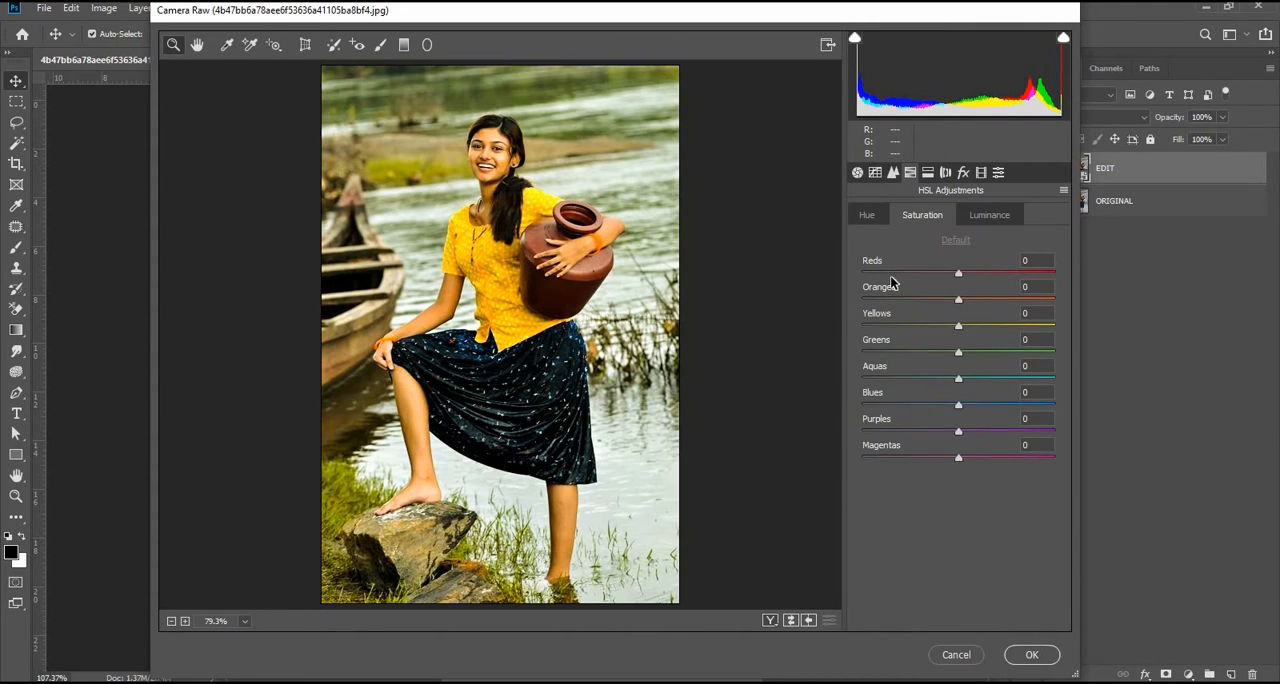
pyautogui.click(875, 215)
pyautogui.moveTo(959, 277); pyautogui.dragTo(982, 355)
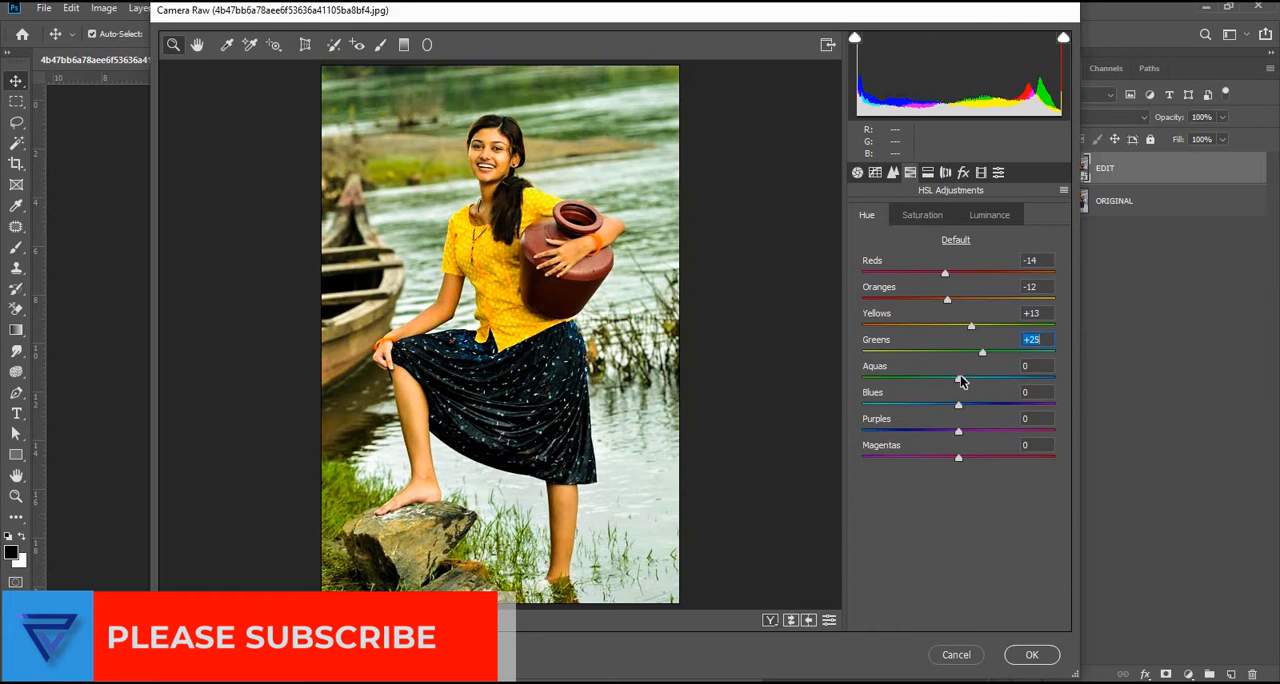
pyautogui.click(962, 380)
# Step: Set HSL saturation to Reds -7 and Oranges +56, and desaturate Yellows, Greens, Aquas, Blues, Purples and Magentas to -100
pyautogui.click(929, 213)
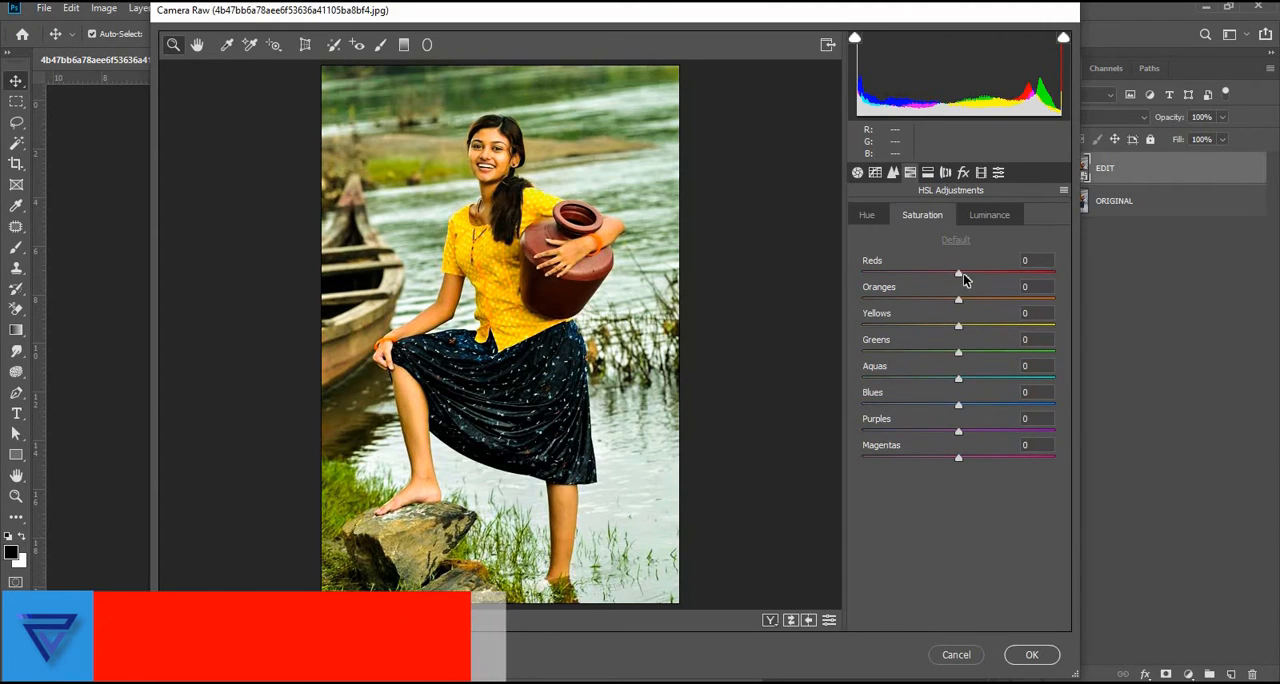
pyautogui.moveTo(957, 275); pyautogui.dragTo(1012, 299)
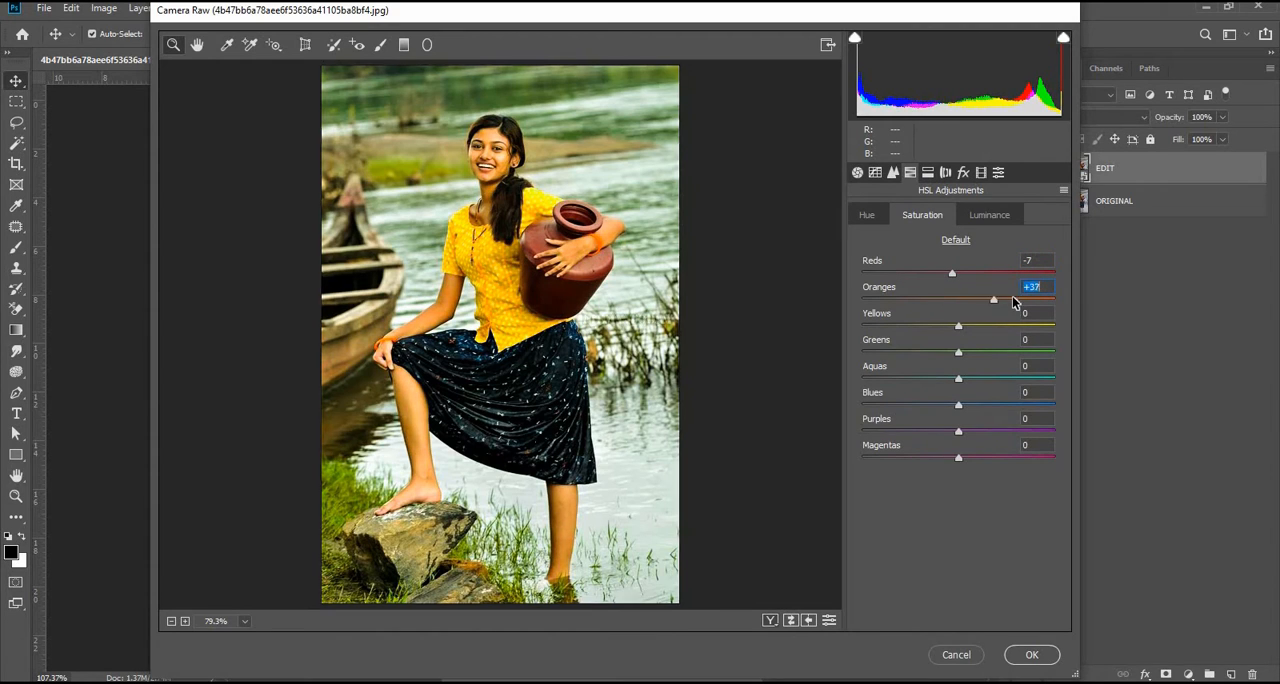
pyautogui.moveTo(932, 326); pyautogui.dragTo(859, 323)
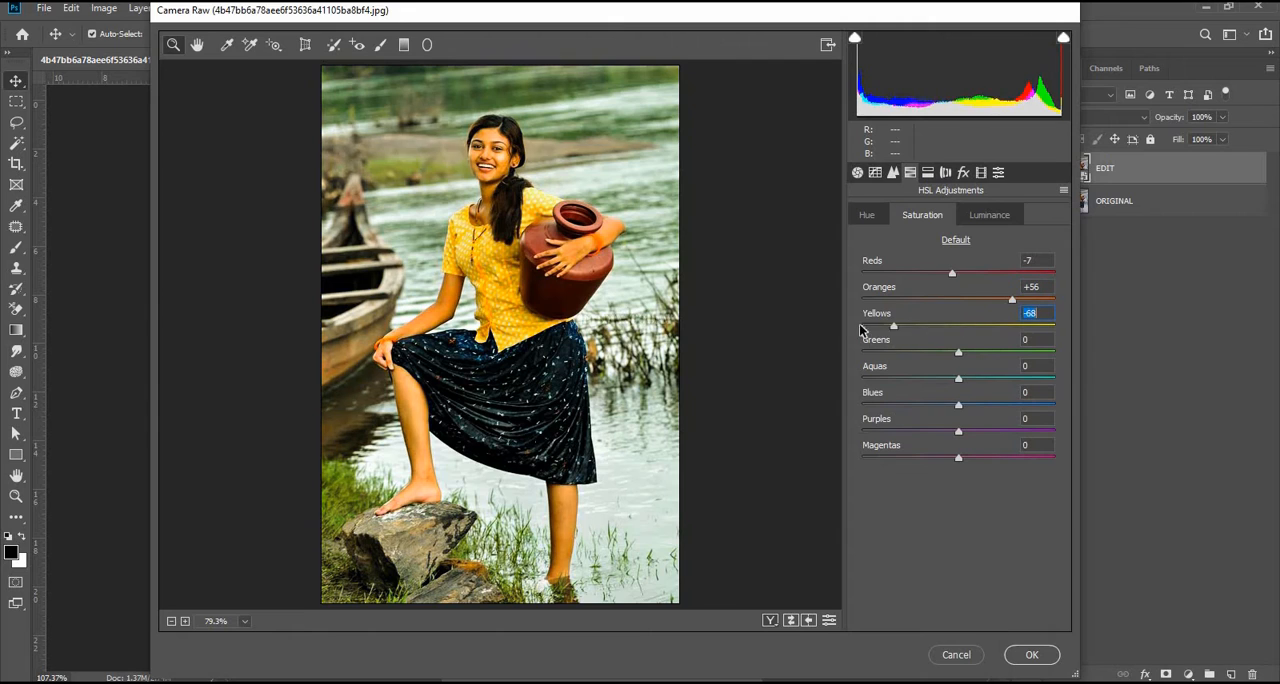
pyautogui.moveTo(951, 356); pyautogui.dragTo(834, 360)
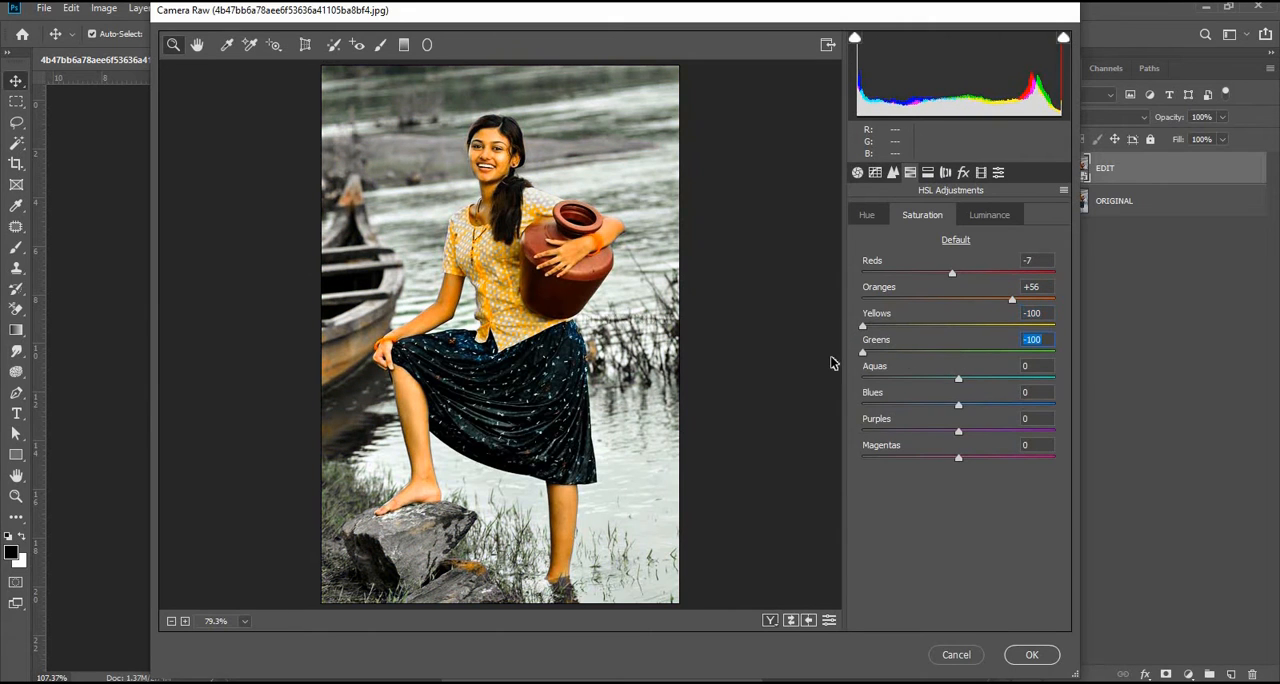
pyautogui.moveTo(947, 381); pyautogui.dragTo(808, 383)
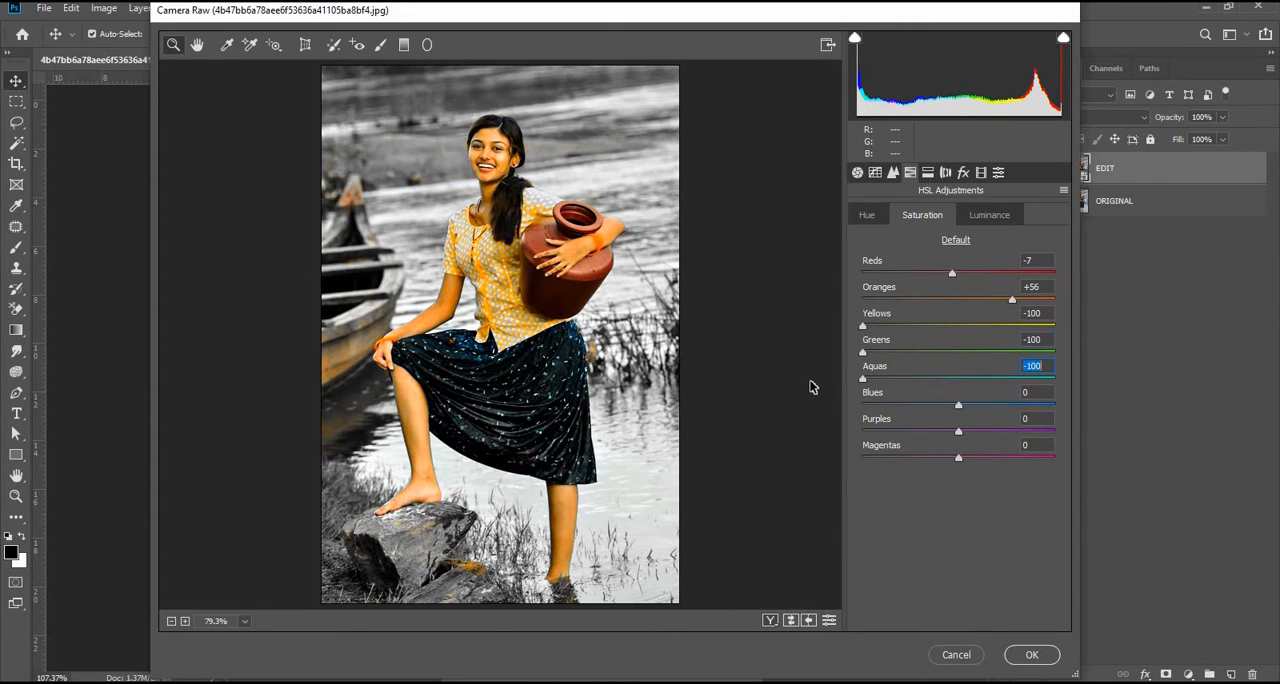
pyautogui.moveTo(958, 405); pyautogui.dragTo(864, 438)
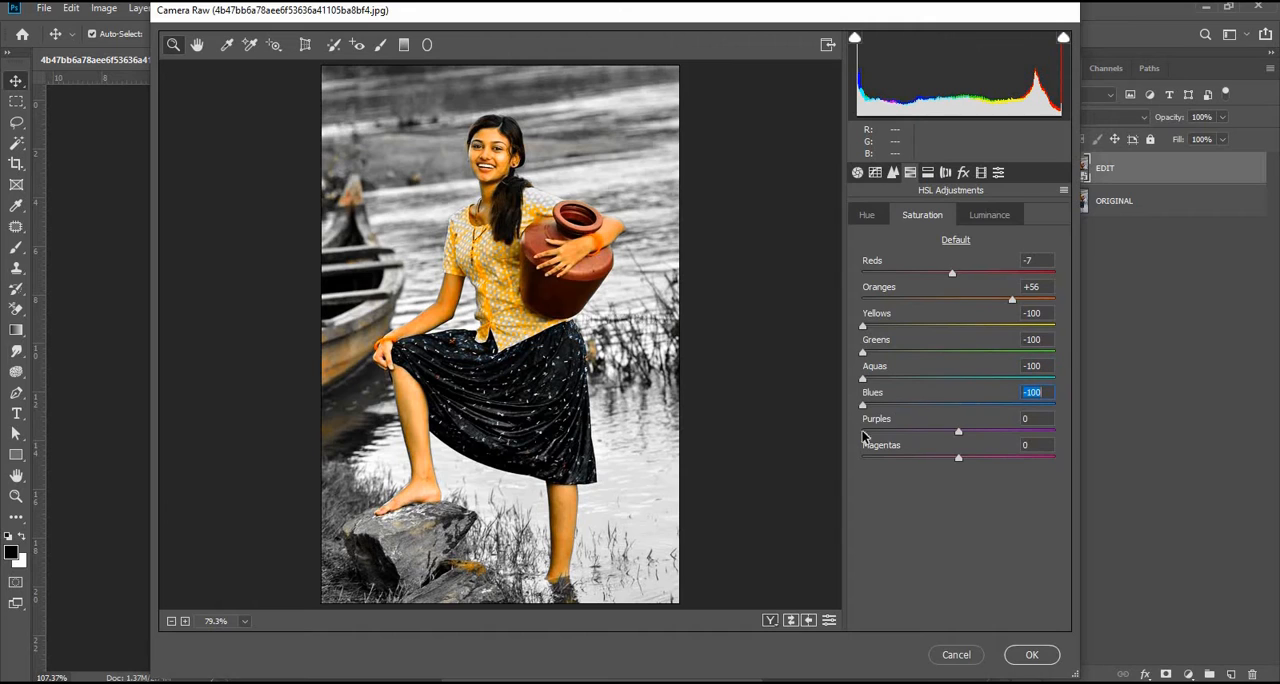
pyautogui.moveTo(952, 432); pyautogui.dragTo(850, 462)
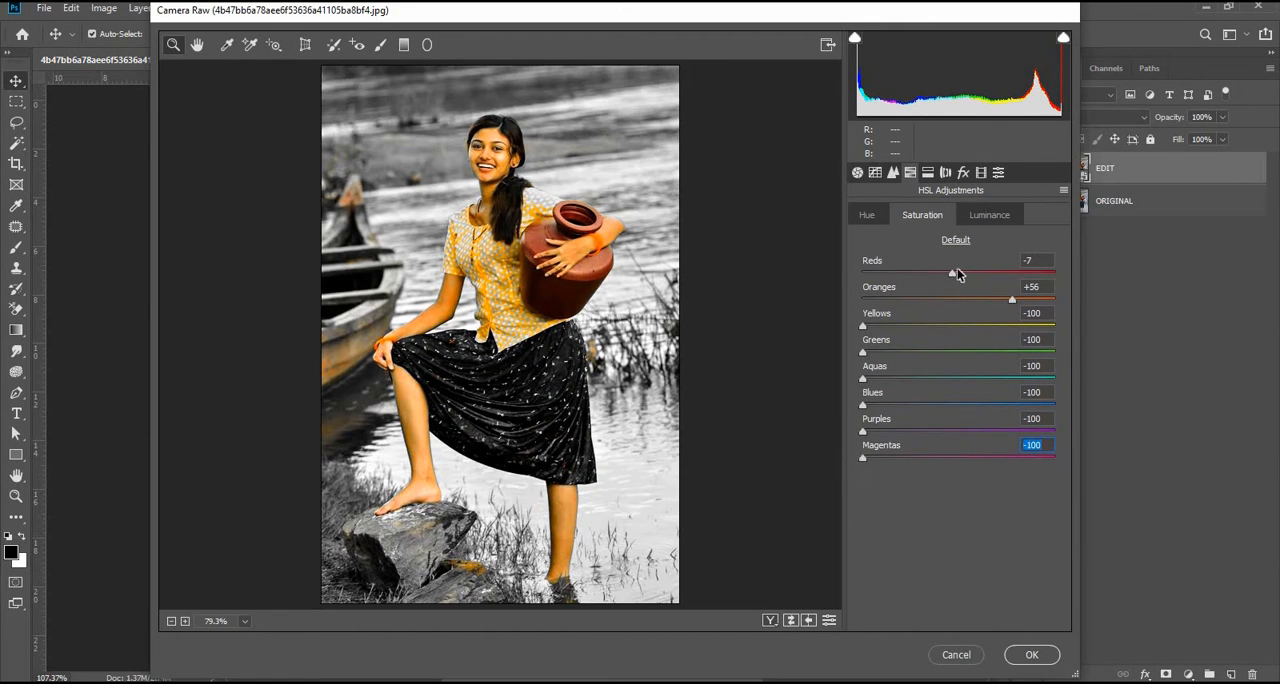
# Step: Boost the Reds saturation strongly and lower the Oranges saturation far below zero
pyautogui.moveTo(972, 275); pyautogui.dragTo(911, 300)
pyautogui.click(918, 302)
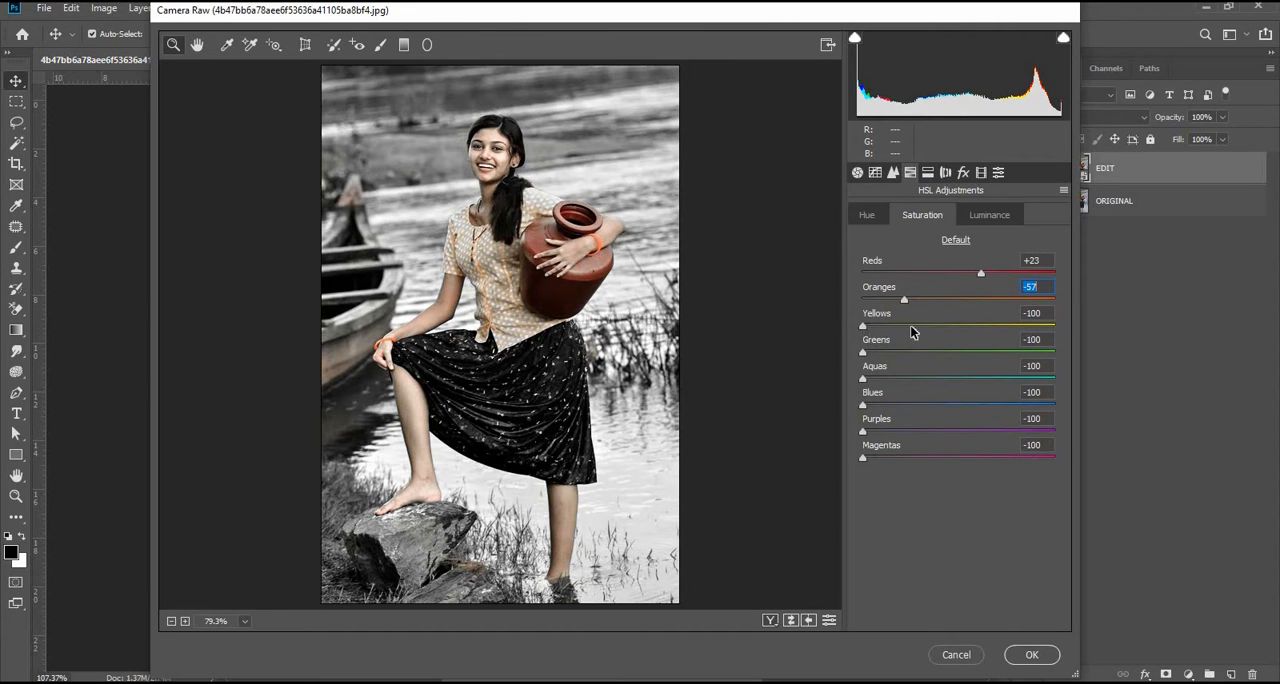
pyautogui.moveTo(912, 332); pyautogui.dragTo(921, 303)
pyautogui.moveTo(982, 278); pyautogui.dragTo(1043, 277)
pyautogui.moveTo(920, 303); pyautogui.dragTo(906, 306)
# Step: Set HSL luminance to Reds +38, Oranges +19, Yellows -5, Greens -70, Aquas -47, Blues -13, Purples +48 and Magentas -81
pyautogui.moveTo(1043, 273); pyautogui.dragTo(891, 358)
pyautogui.click(996, 218)
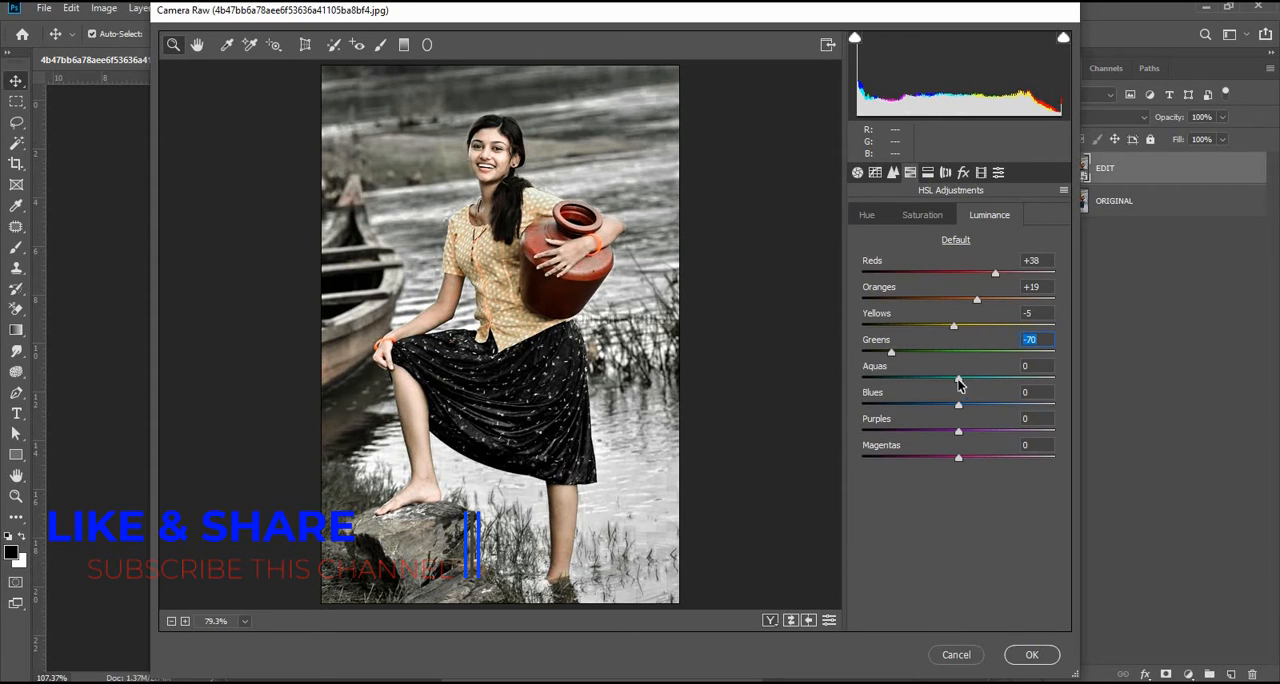
pyautogui.moveTo(957, 380); pyautogui.dragTo(880, 458)
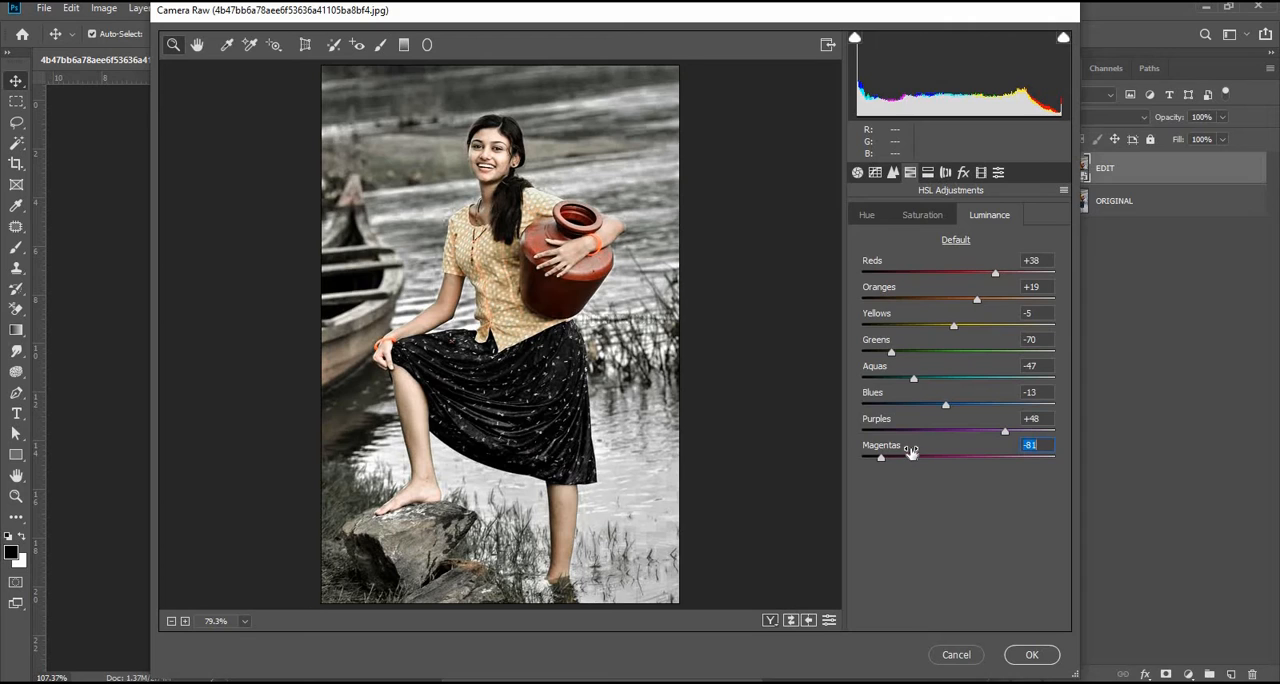
# Step: Split-tone the highlights with Hue 252 and Saturation 33, and set the Balance to -1
pyautogui.click(944, 172)
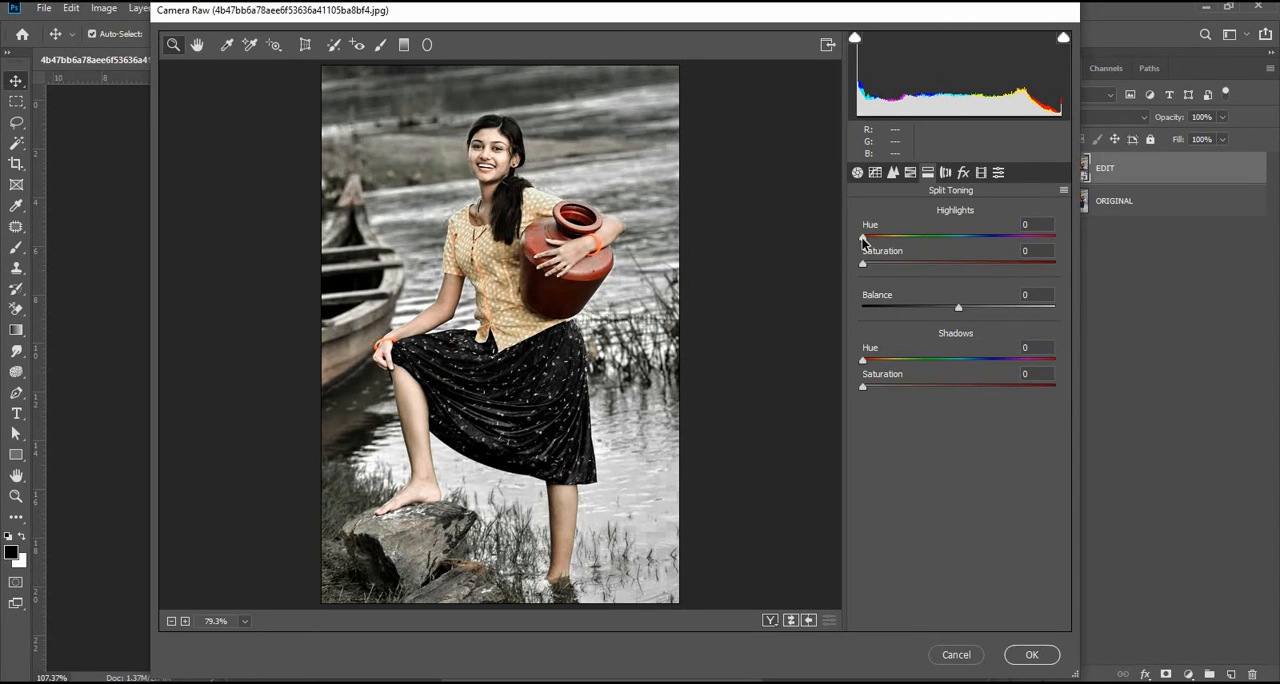
pyautogui.moveTo(889, 238); pyautogui.dragTo(997, 243)
pyautogui.moveTo(864, 265); pyautogui.dragTo(925, 266)
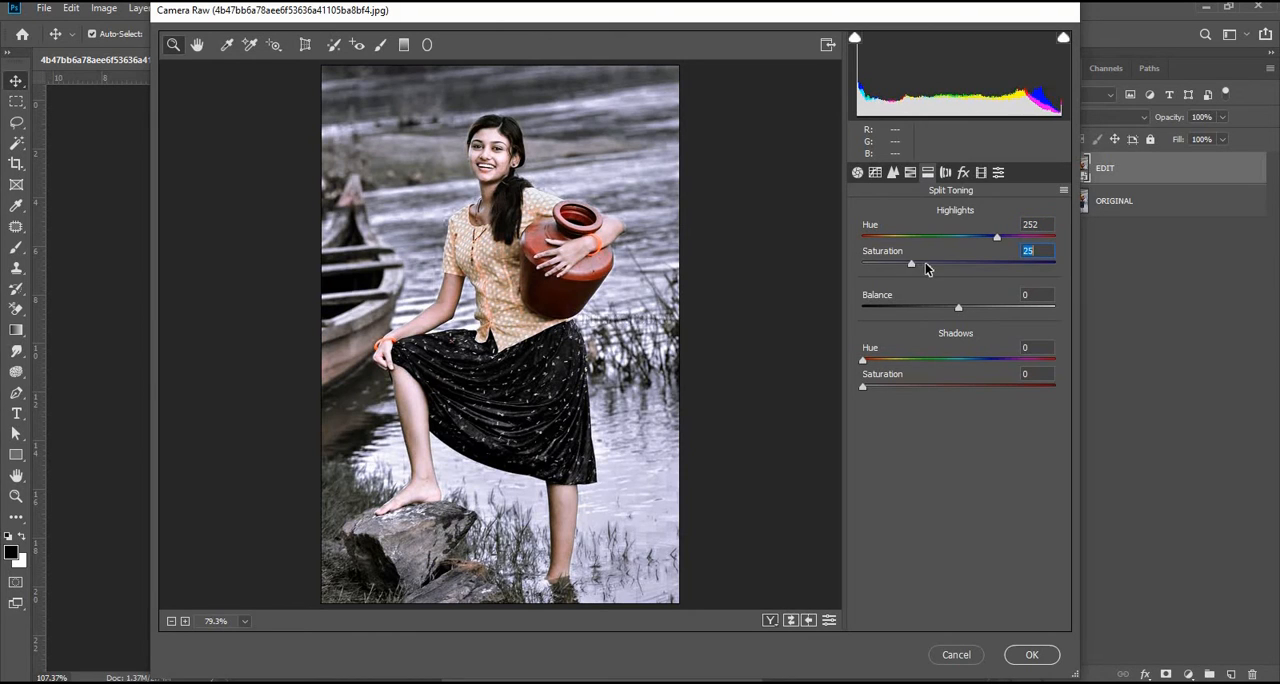
pyautogui.moveTo(918, 313); pyautogui.dragTo(954, 314)
# Step: Split-tone the shadows with Hue 17 and Saturation 10
pyautogui.moveTo(863, 360)
pyautogui.mouseDown()
pyautogui.moveTo(986, 357)
pyautogui.moveTo(971, 385)
pyautogui.moveTo(1002, 388)
pyautogui.moveTo(866, 384)
pyautogui.mouseUp()
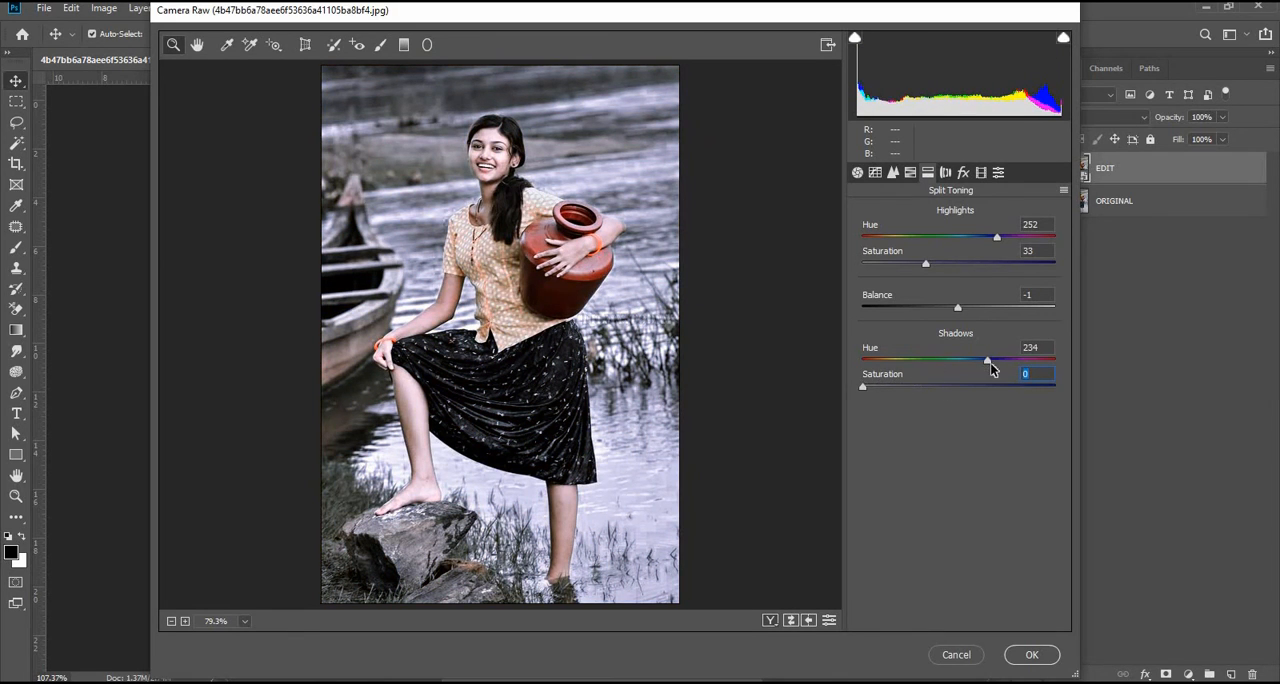
pyautogui.moveTo(959, 366); pyautogui.dragTo(895, 402)
pyautogui.moveTo(873, 362); pyautogui.dragTo(880, 388)
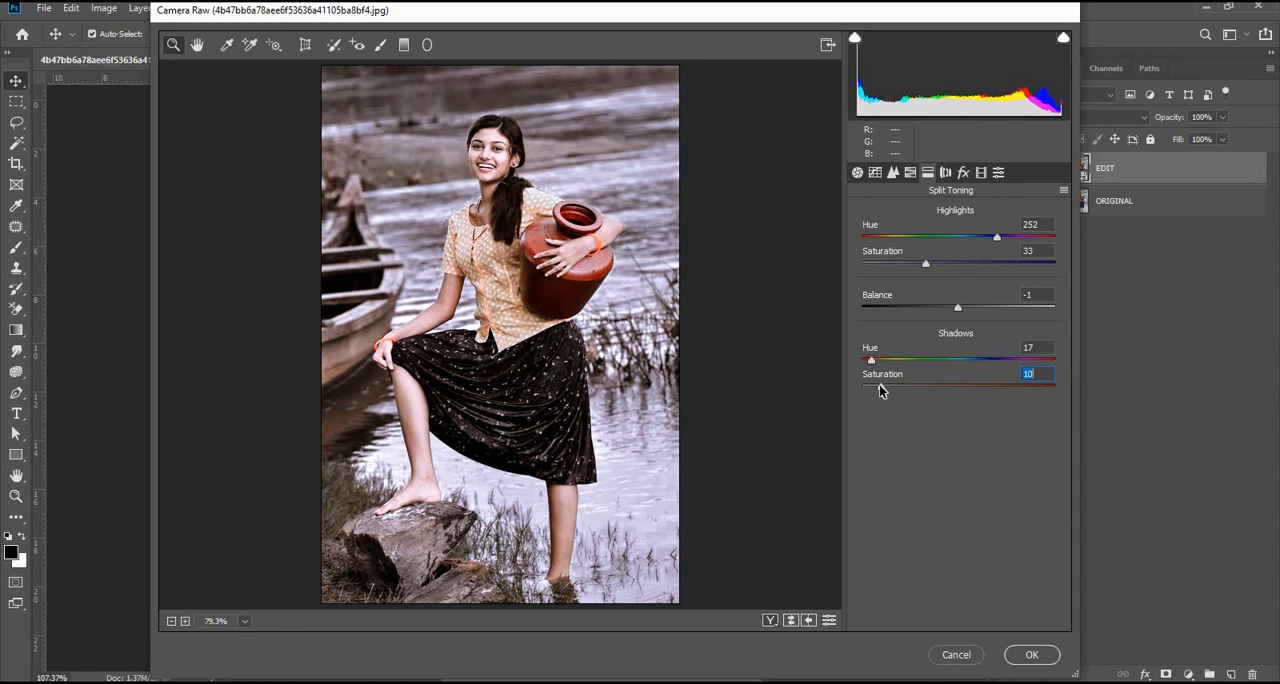
# Step: Change the split-toning highlights to Hue 45 and Saturation 1, and set the Balance to -29
pyautogui.moveTo(997, 240); pyautogui.dragTo(866, 243)
pyautogui.moveTo(887, 237); pyautogui.dragTo(869, 267)
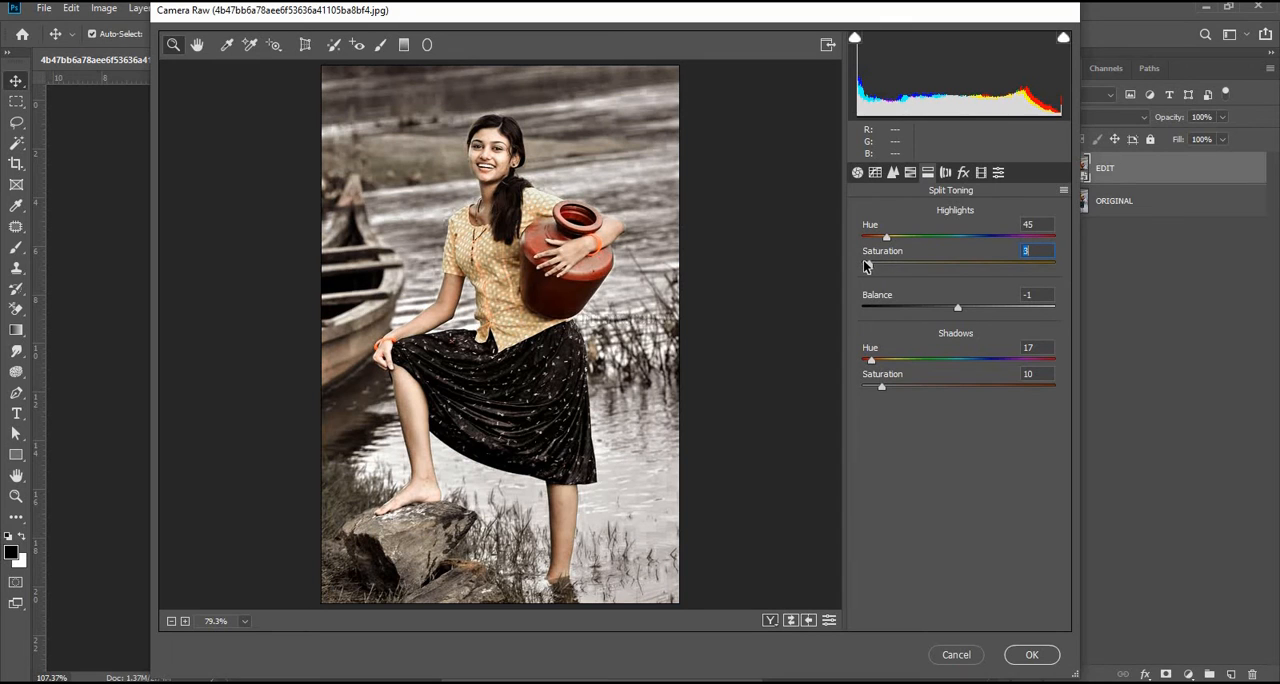
pyautogui.moveTo(865, 266); pyautogui.dragTo(864, 266)
pyautogui.click(935, 307)
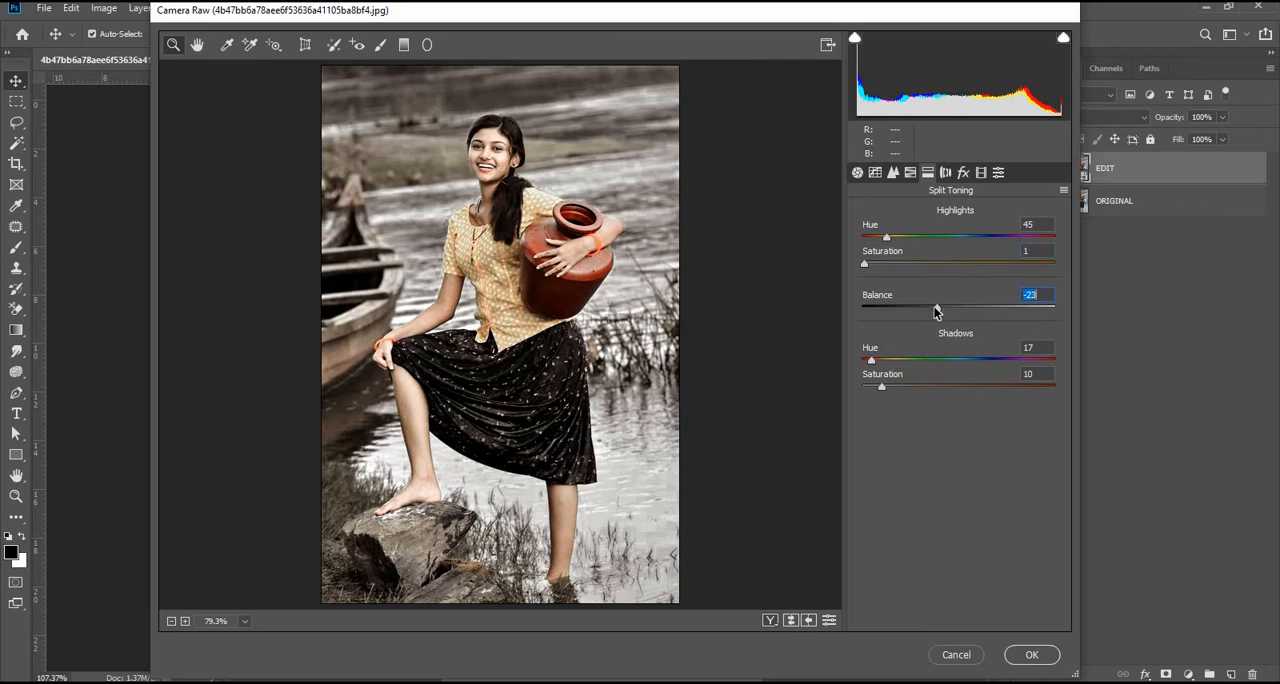
# Step: In Lens Corrections, set the Distortion Amount to +2 and the defringe Green Hue range to 35/60
pyautogui.click(950, 173)
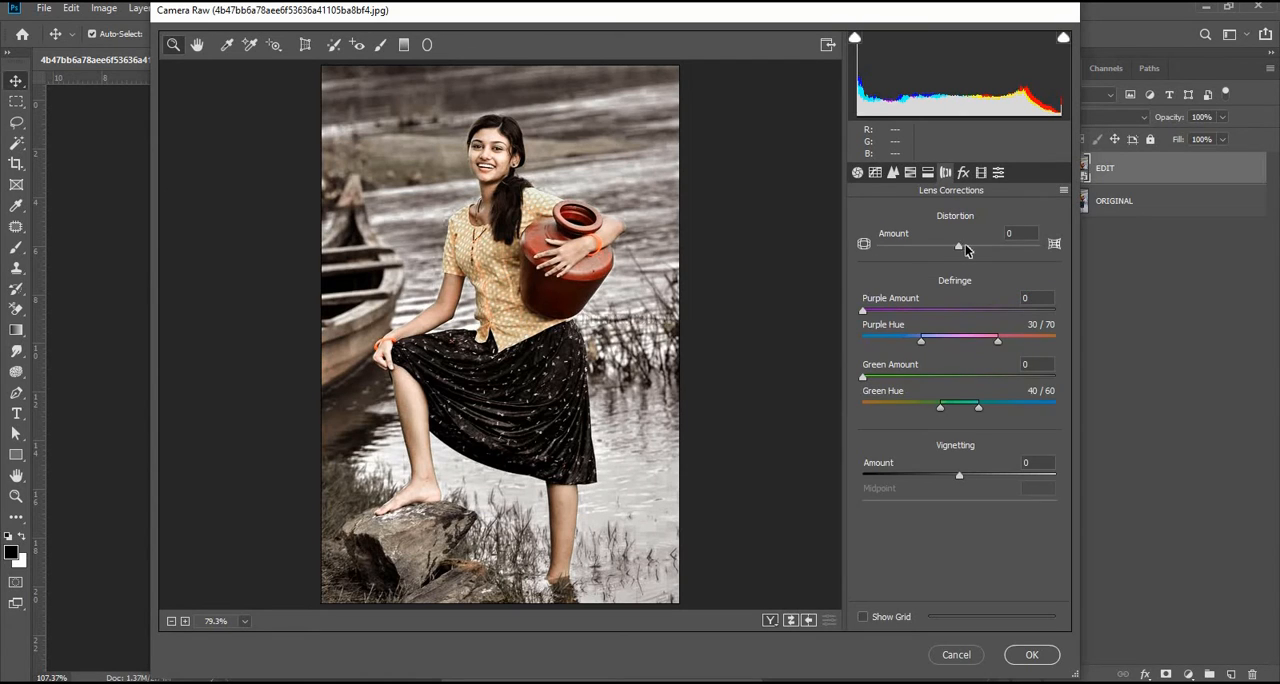
pyautogui.moveTo(965, 247); pyautogui.dragTo(960, 248)
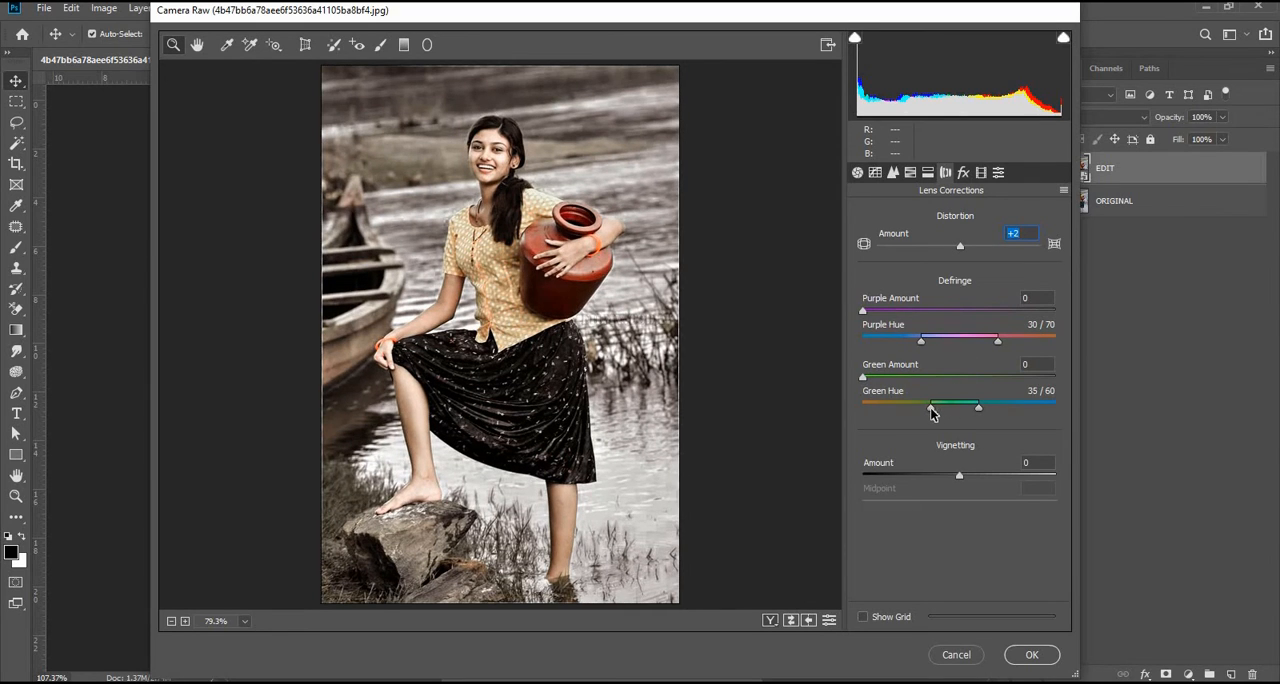
pyautogui.click(963, 172)
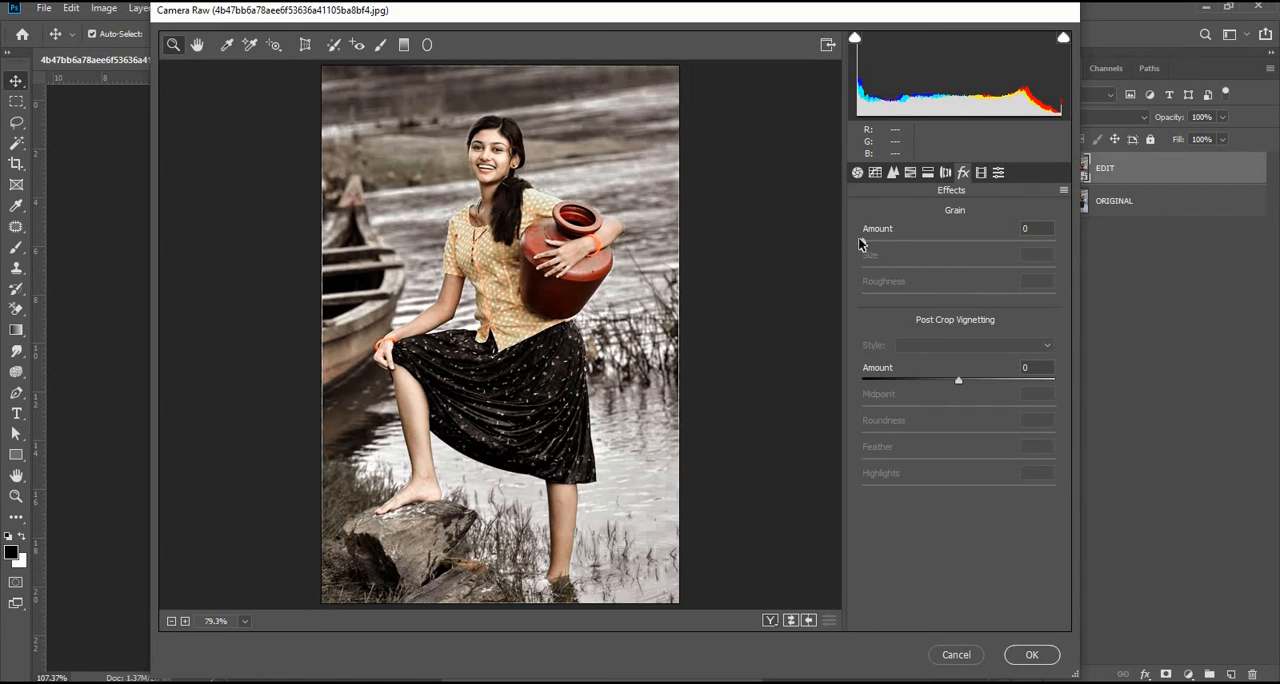
pyautogui.moveTo(887, 241); pyautogui.dragTo(920, 267)
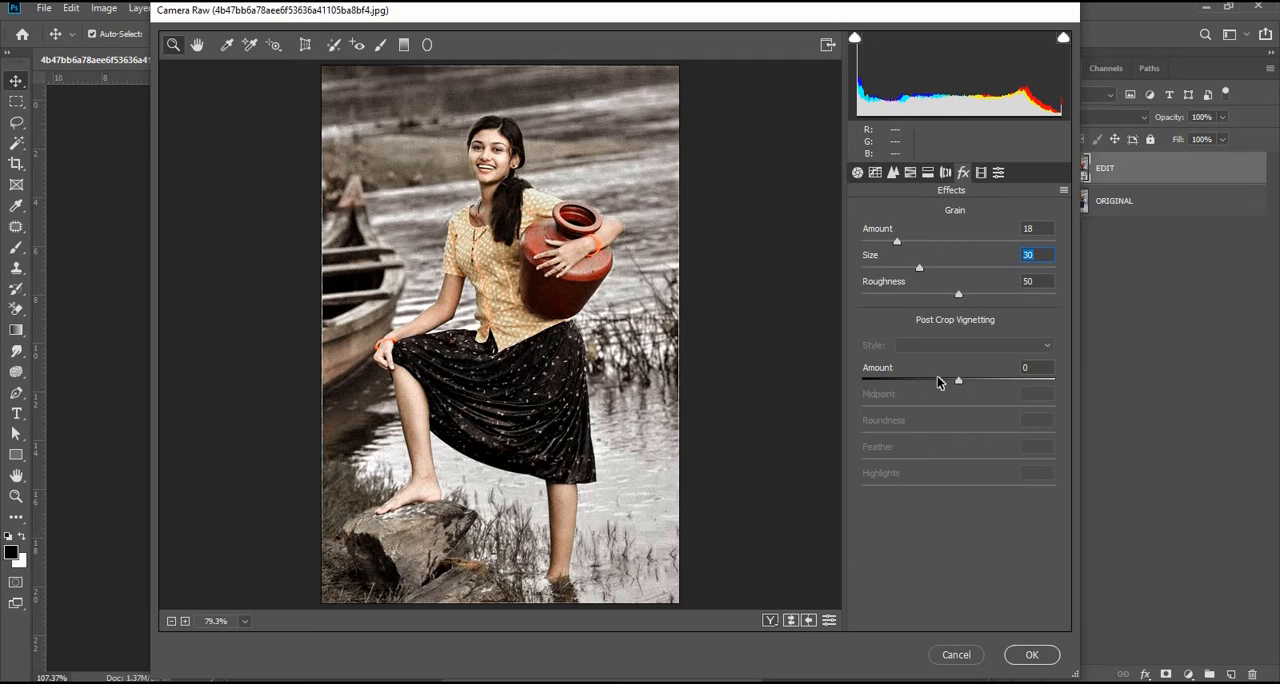
pyautogui.moveTo(899, 240); pyautogui.dragTo(826, 240)
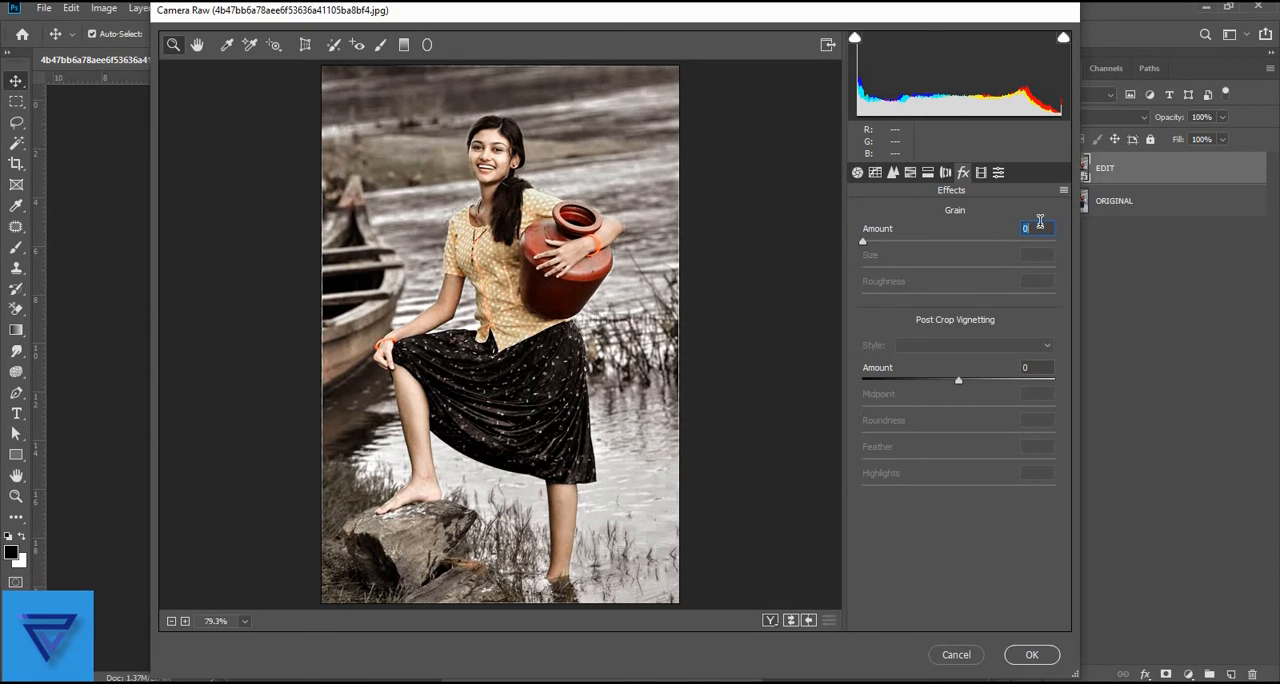
pyautogui.moveTo(864, 240); pyautogui.dragTo(866, 243)
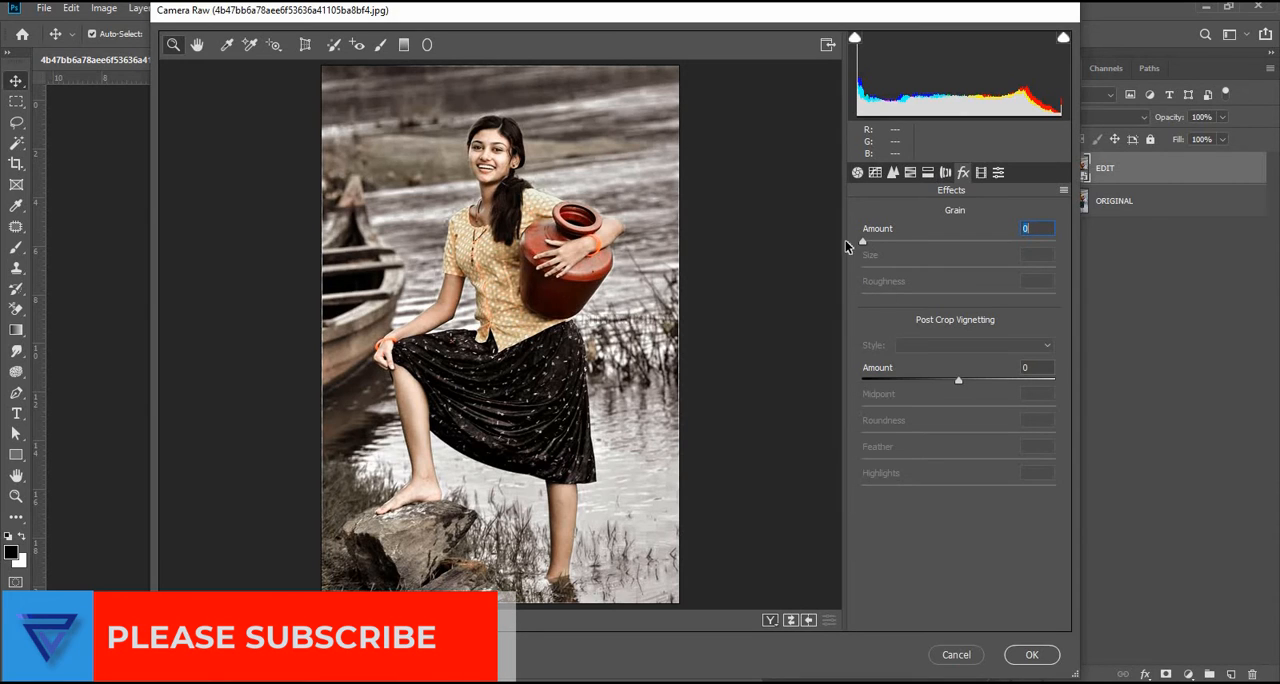
# Step: Apply the filter with a Highlight Priority post-crop vignette: Amount -43, Midpoint 39, Roundness -14, Feather 69, Highlights 15
pyautogui.moveTo(958, 383); pyautogui.dragTo(994, 462)
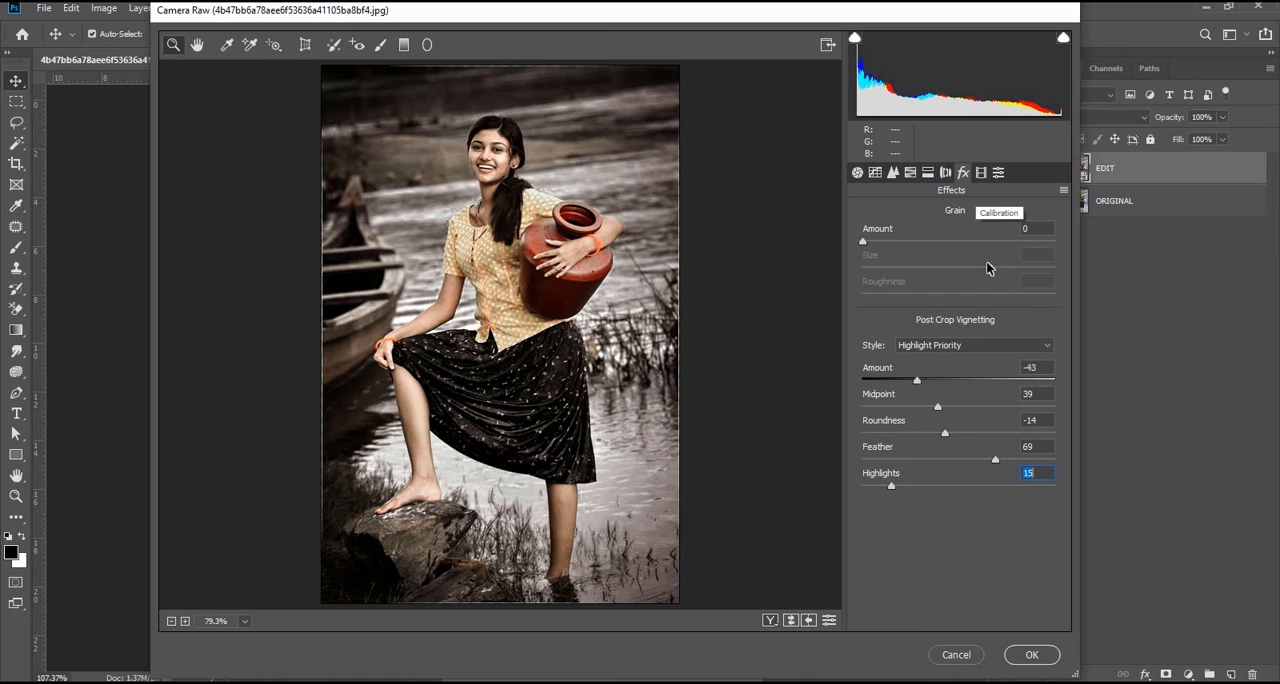
pyautogui.click(1032, 654)
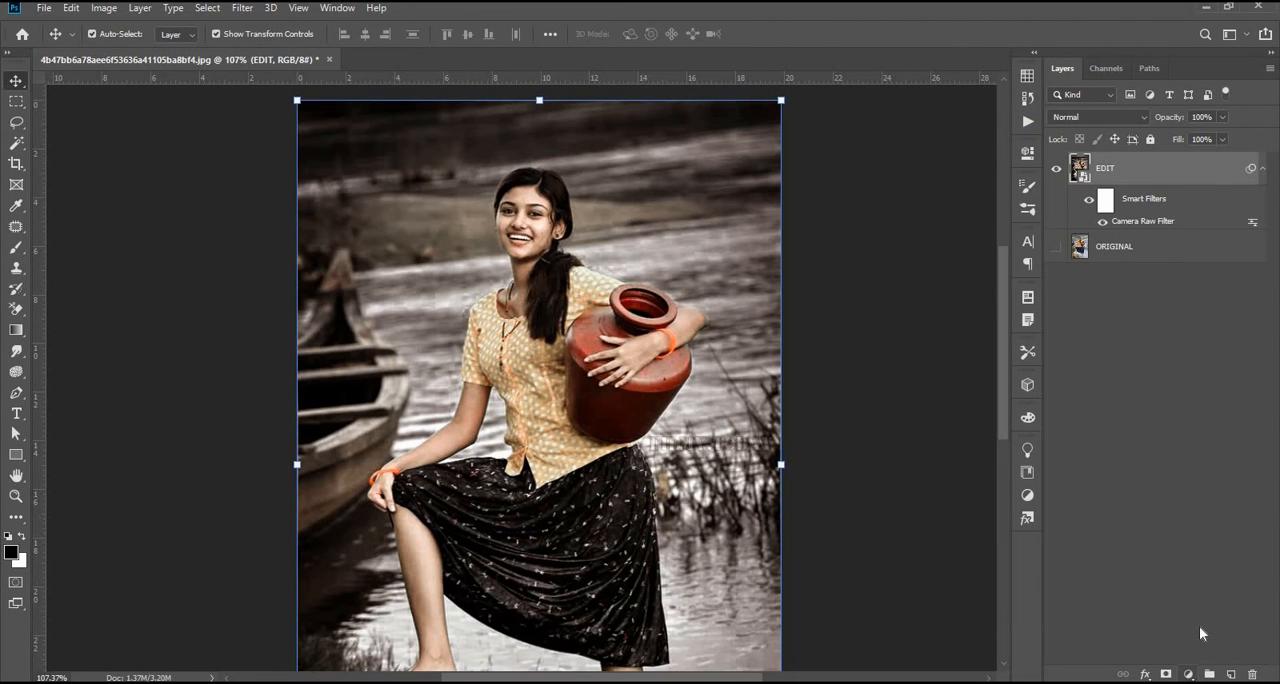
# Step: Add a Brightness/Contrast adjustment layer with Brightness 25 and Contrast 45, and clip it to the EDIT layer
pyautogui.click(1188, 674)
pyautogui.click(1180, 446)
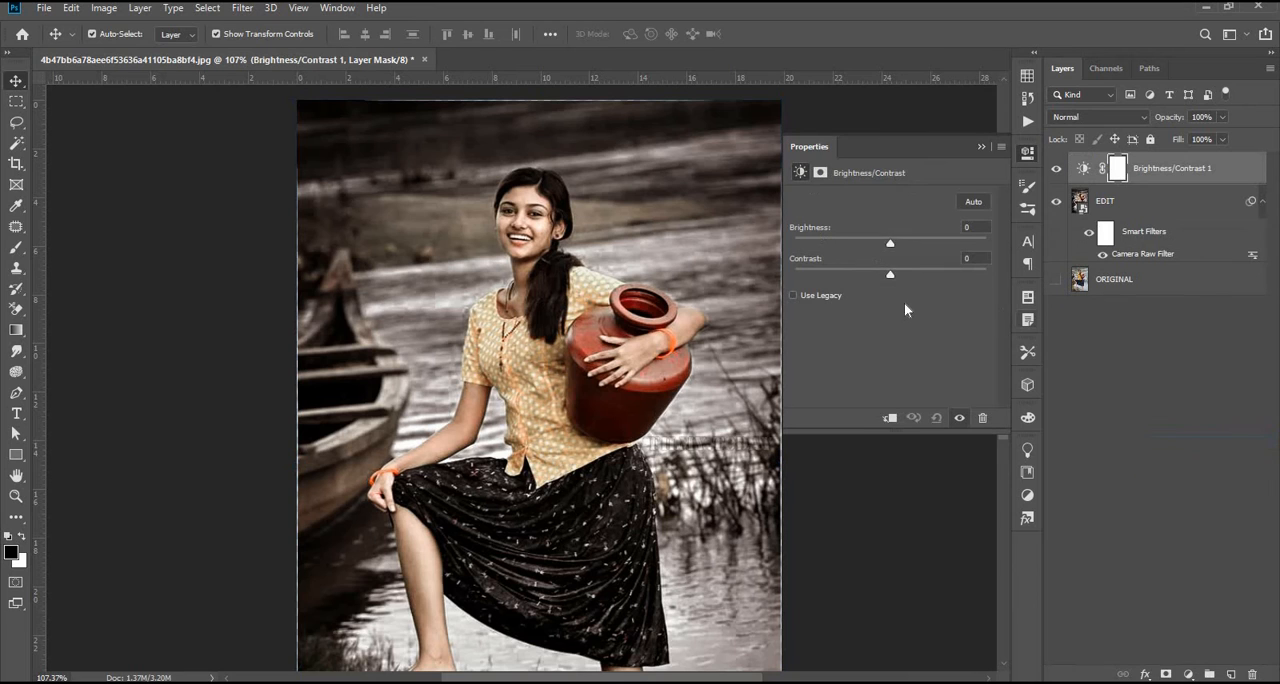
pyautogui.moveTo(892, 243); pyautogui.dragTo(937, 275)
pyautogui.click(889, 275)
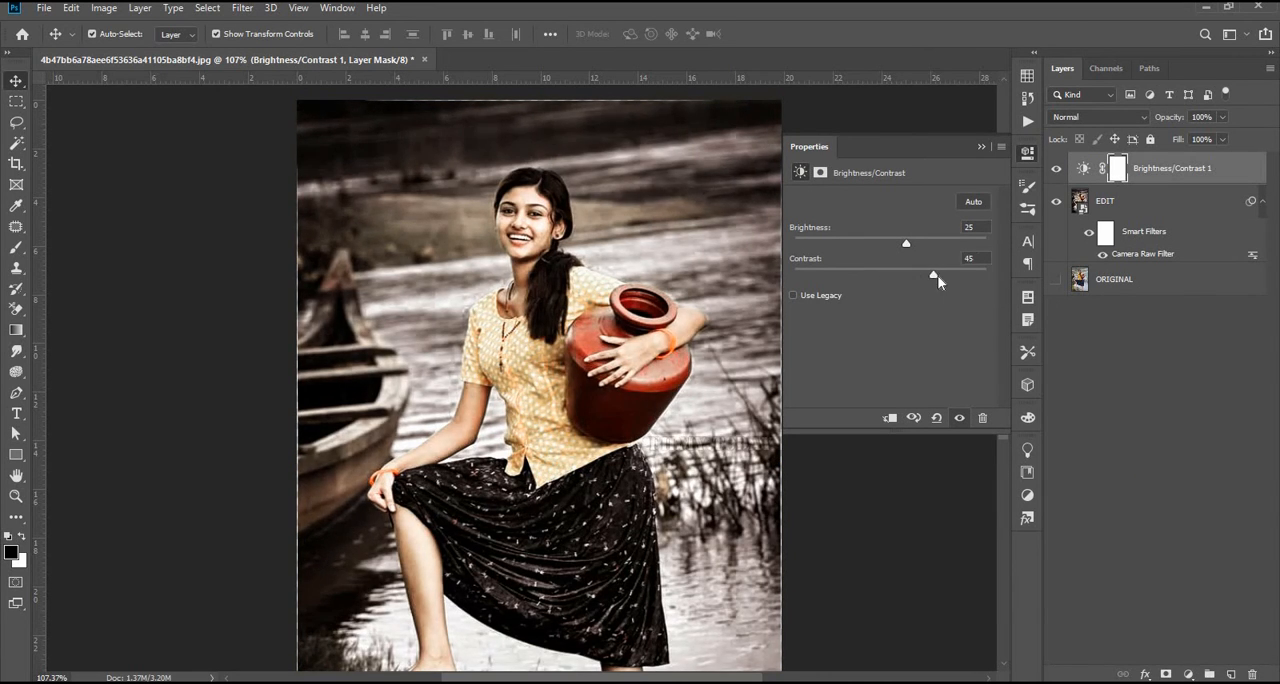
pyautogui.keyDown('alt'); pyautogui.click(1150, 185); pyautogui.keyUp('alt')
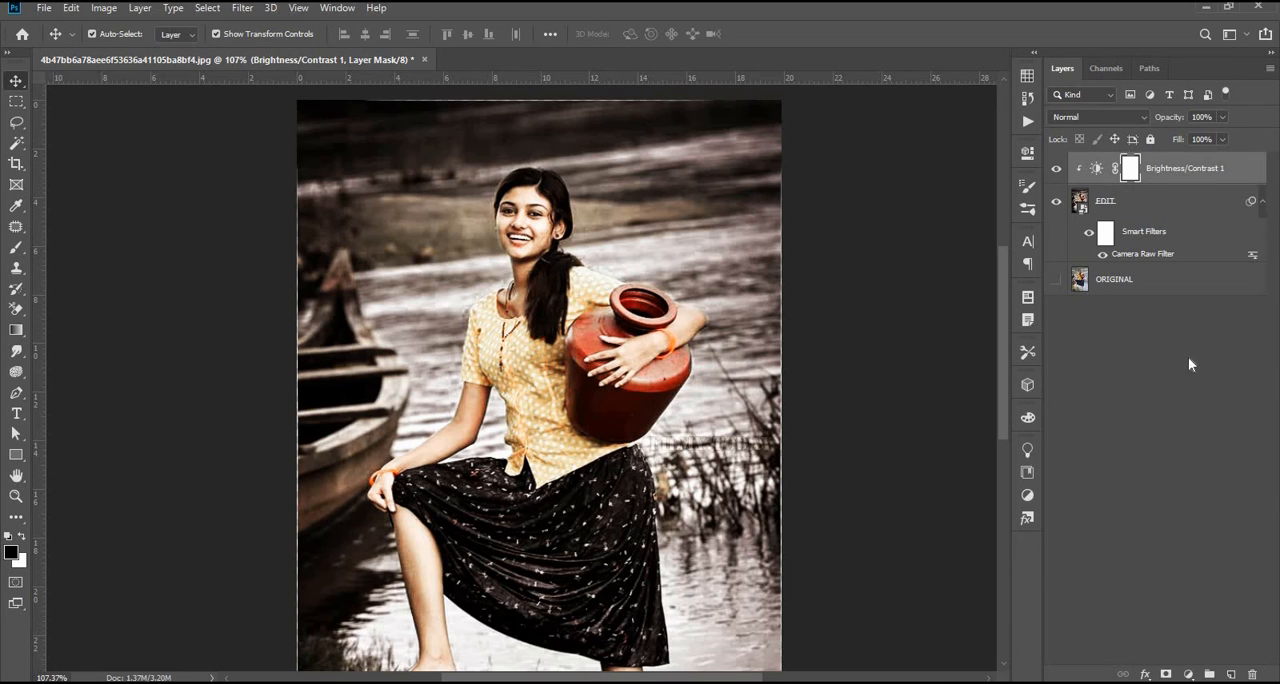
# Step: Add a Curves adjustment directly above the EDIT layer and darken the RGB curve with three points, lowering the highlights most
pyautogui.click(1130, 205)
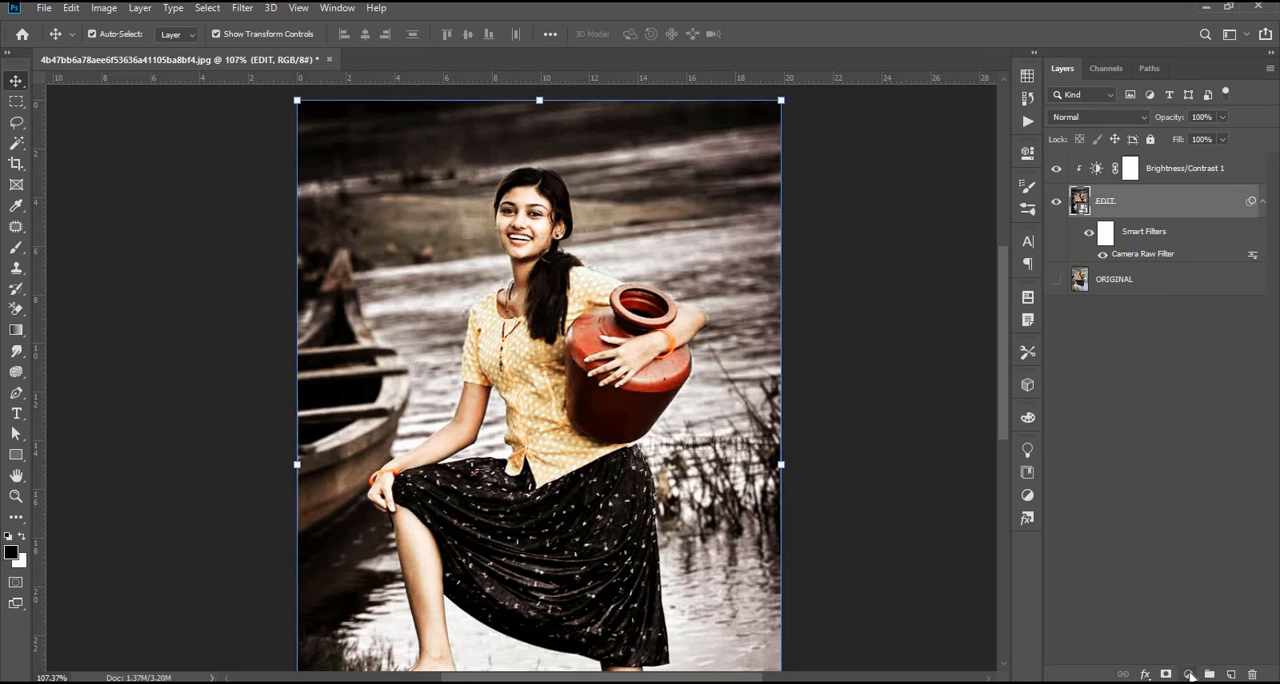
pyautogui.click(1190, 674)
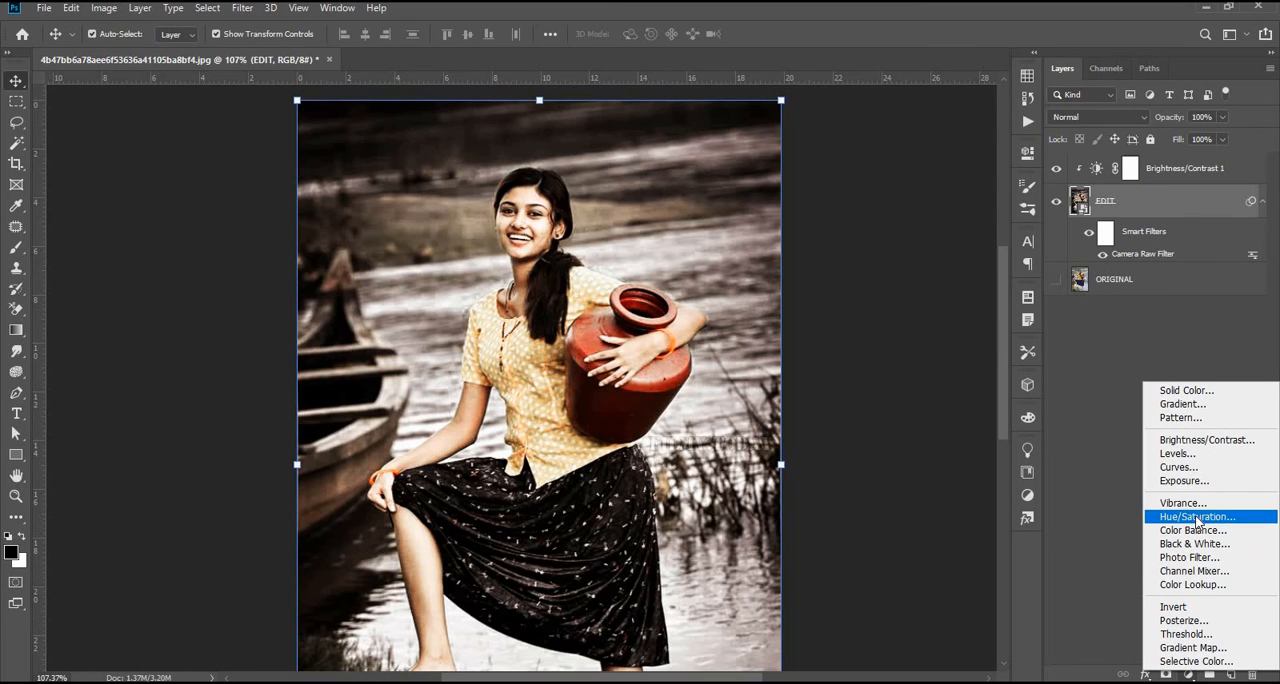
pyautogui.click(1182, 467)
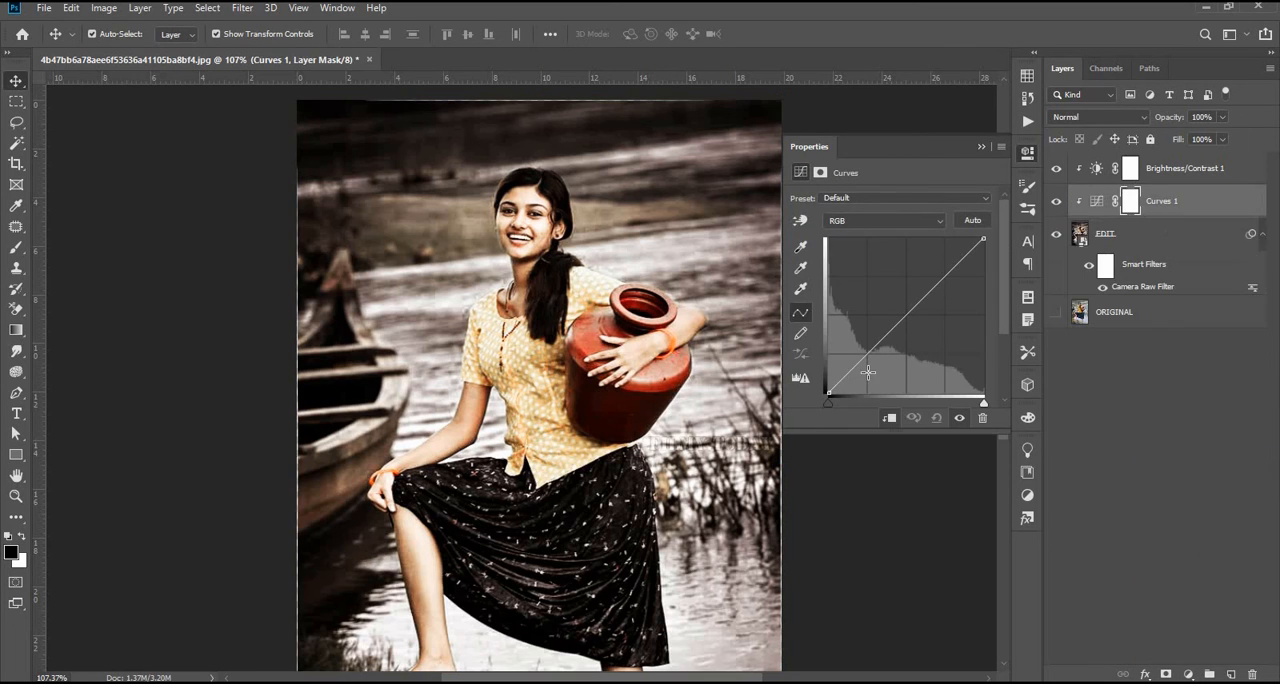
pyautogui.moveTo(856, 368); pyautogui.dragTo(859, 371)
pyautogui.moveTo(923, 300); pyautogui.dragTo(956, 290)
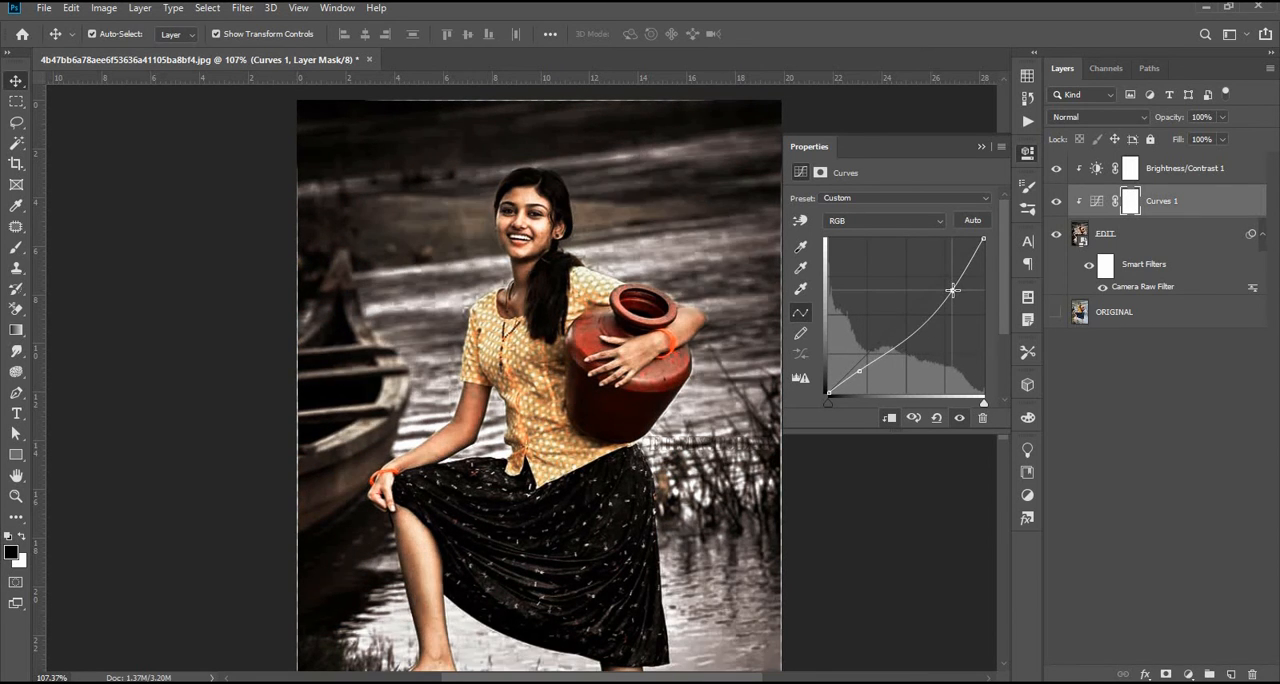
pyautogui.moveTo(880, 345); pyautogui.dragTo(883, 346)
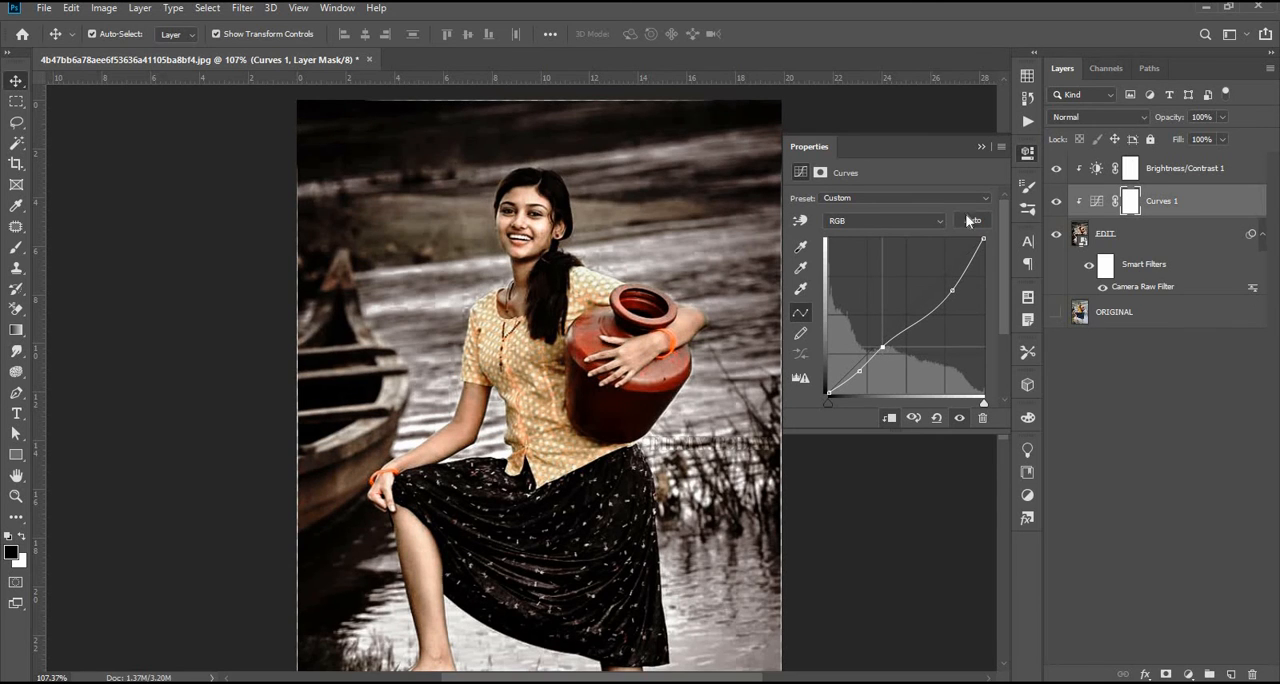
pyautogui.click(982, 147)
pyautogui.click(1215, 419)
# Step: Group the EDIT, Curves and Brightness/Contrast layers and name the group URBAN EFFECT
pyautogui.scroll(-5, 588, 503)
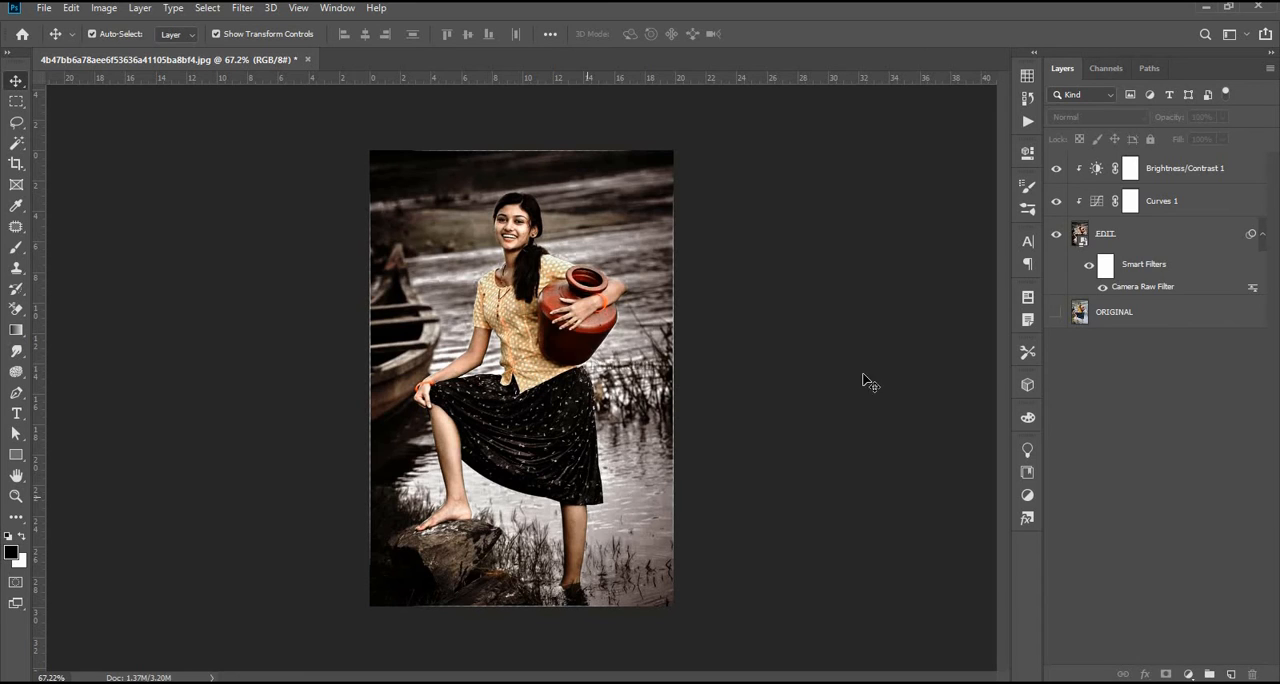
pyautogui.click(1262, 234)
pyautogui.click(1178, 233)
pyautogui.keyDown('shift'); pyautogui.click(1160, 171); pyautogui.keyUp('shift')
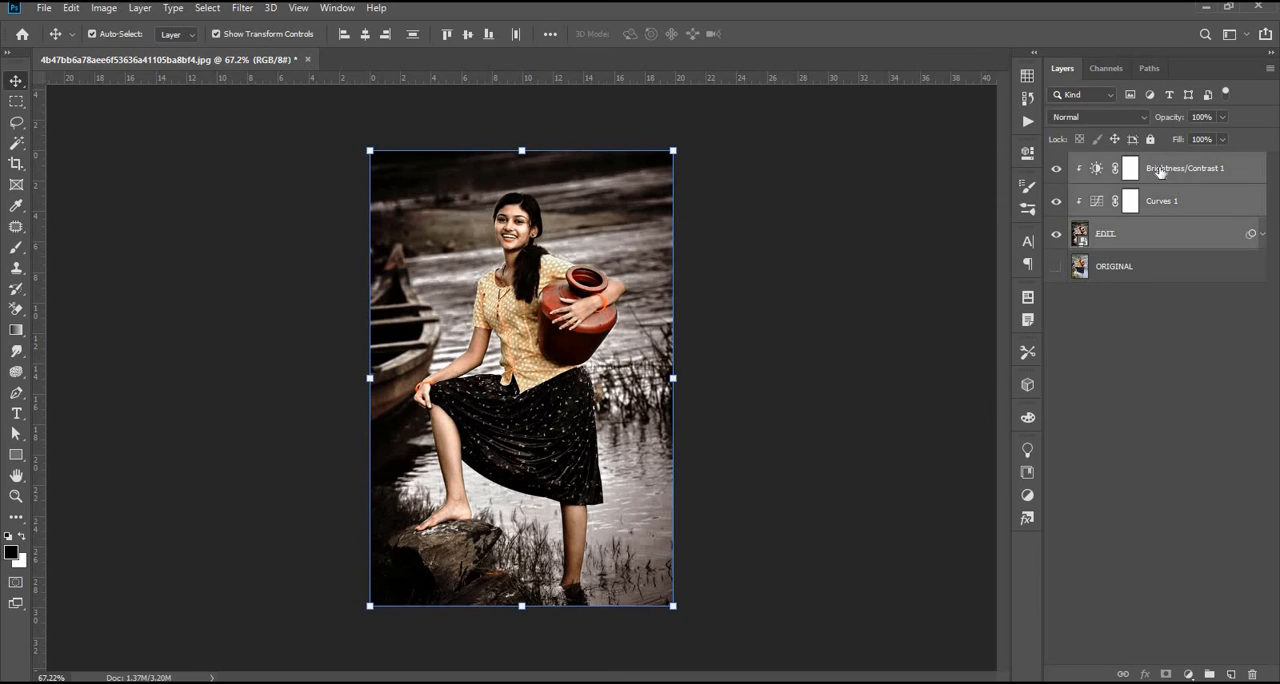
pyautogui.hotkey('ctrl', 'g')
pyautogui.doubleClick(1117, 161)
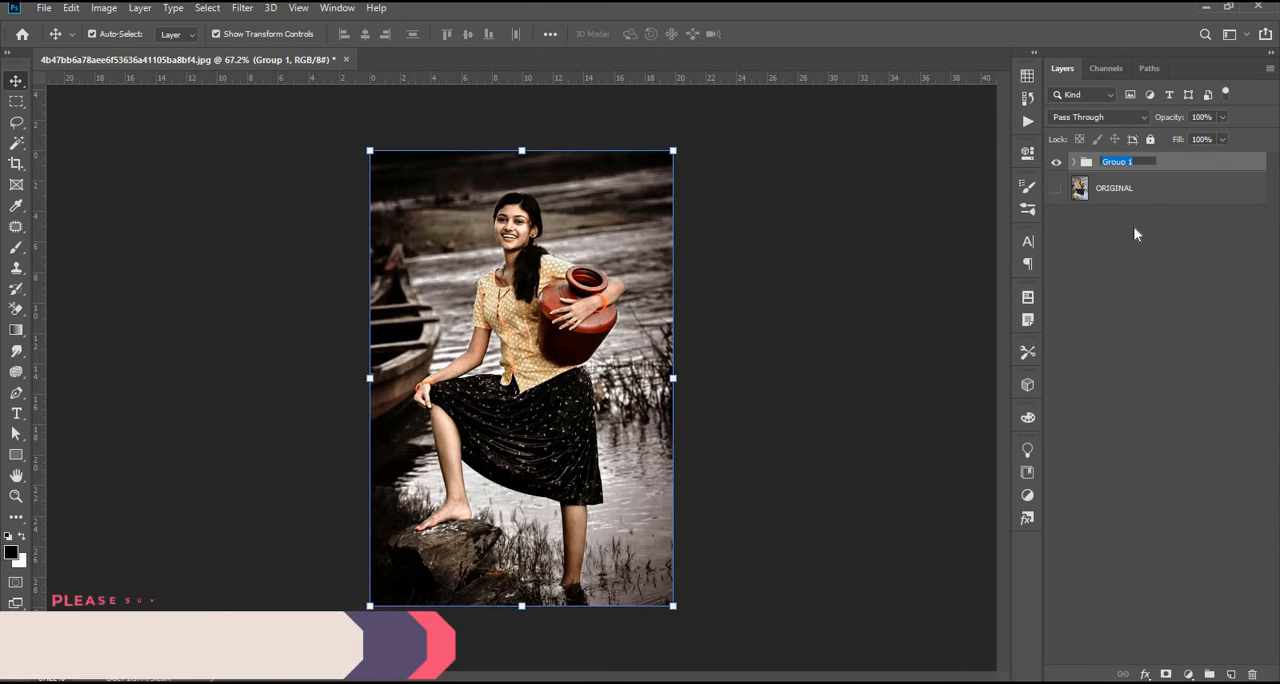
pyautogui.write('URBAN EFFECT')
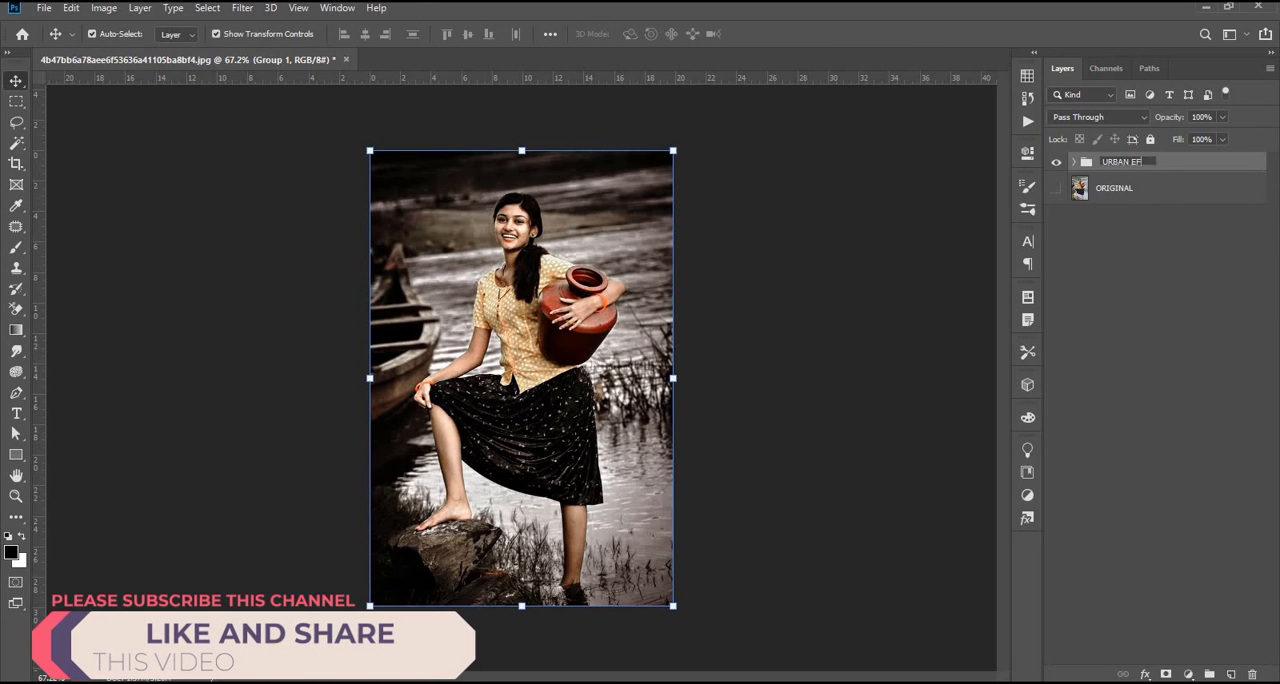